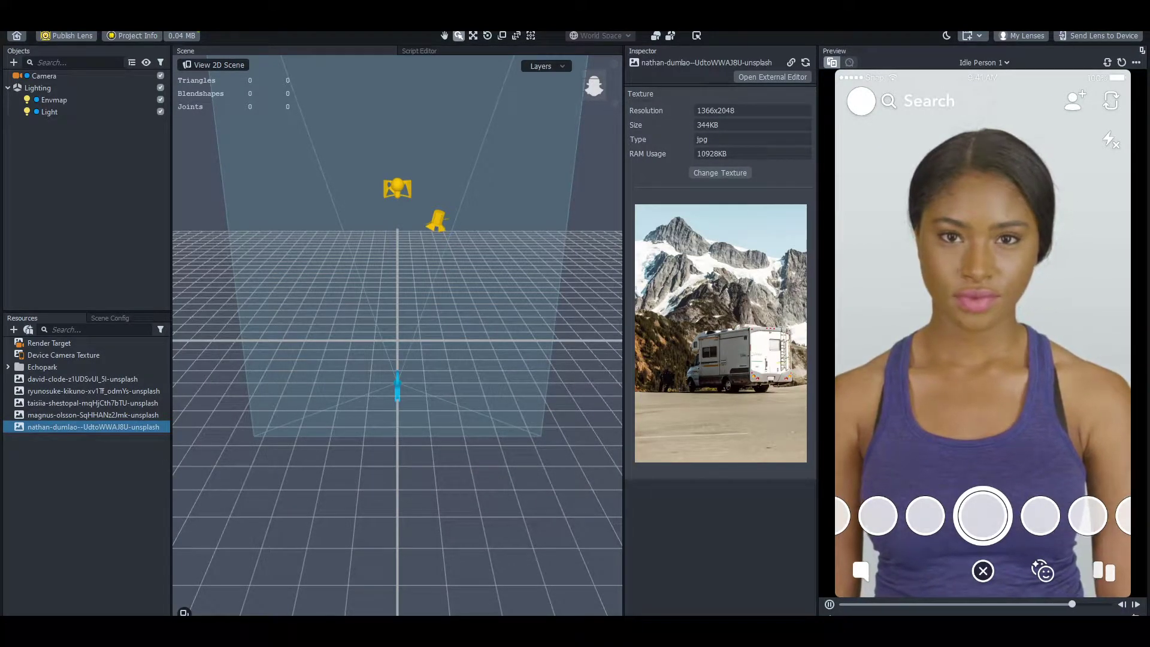
Select the five Unsplash textures, then delete the default Camera, Lighting, Envmap and Light objects.
{"action": "left_click_drag", "start_coordinate": [48, 440], "coordinate": [61, 378]}
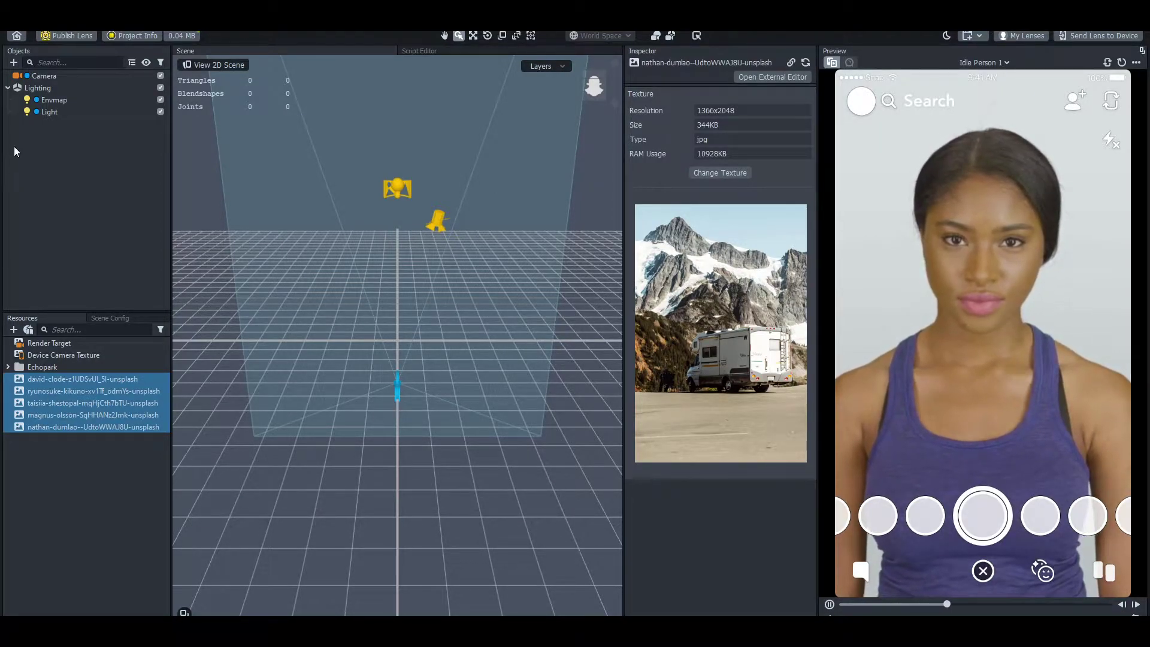
{"action": "left_click_drag", "start_coordinate": [24, 142], "coordinate": [35, 76]}
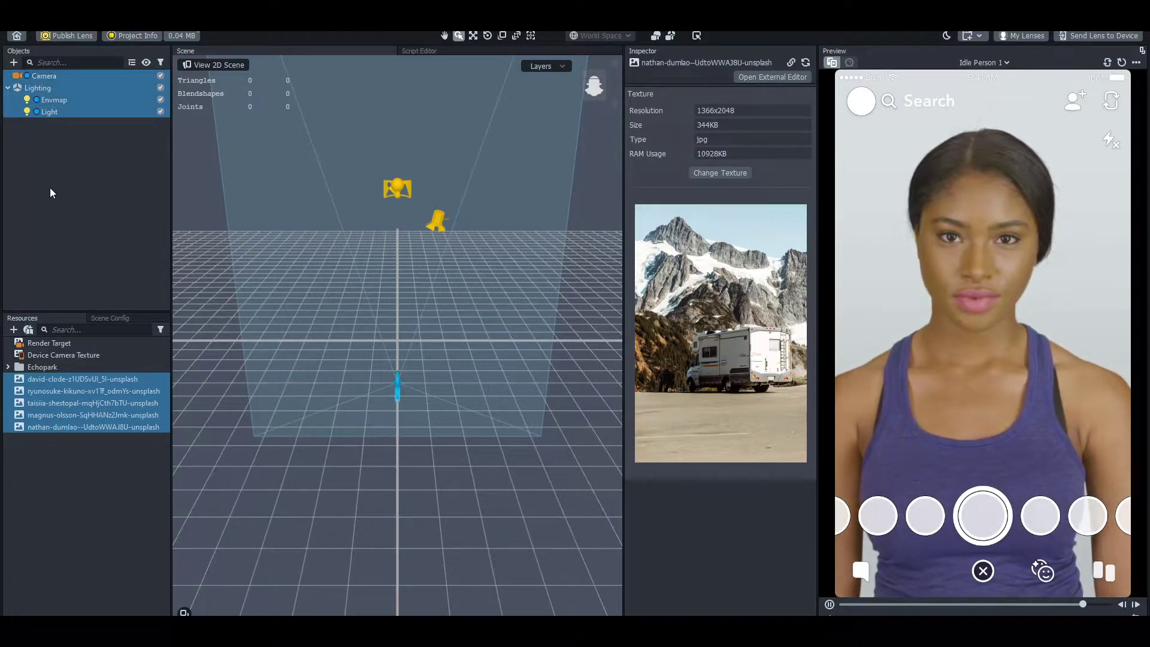
{"action": "key", "text": "Delete"}
Add a Screen Image to the scene, creating Full Frame Region 0.
{"action": "left_click", "coordinate": [13, 62]}
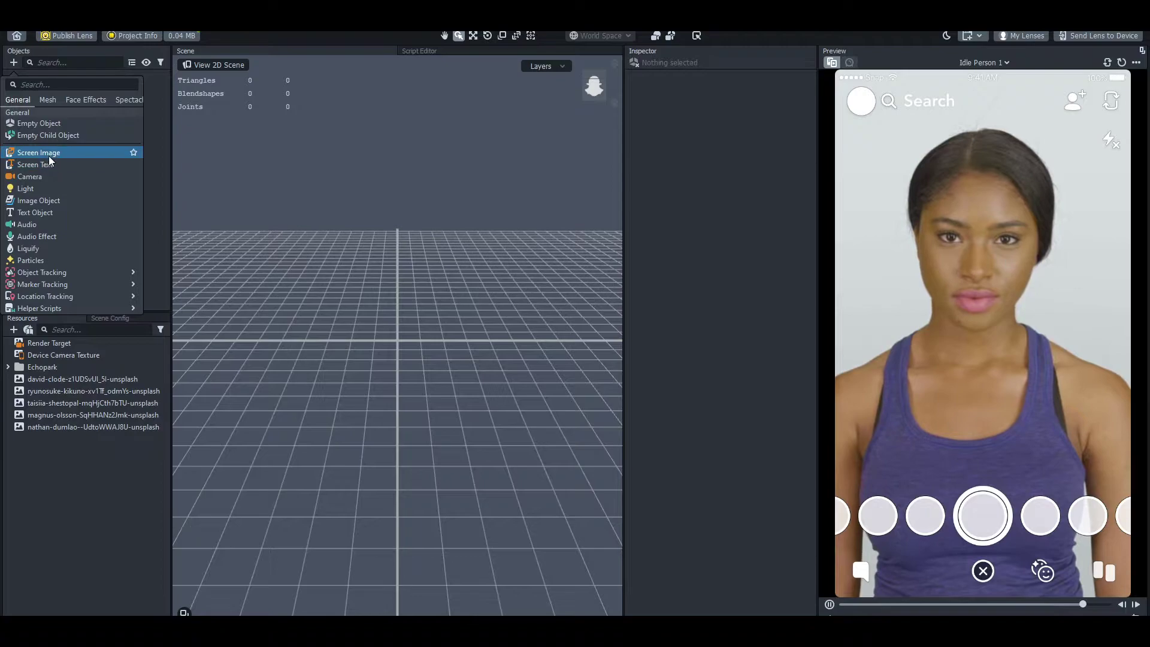
{"action": "key", "text": "Escape"}
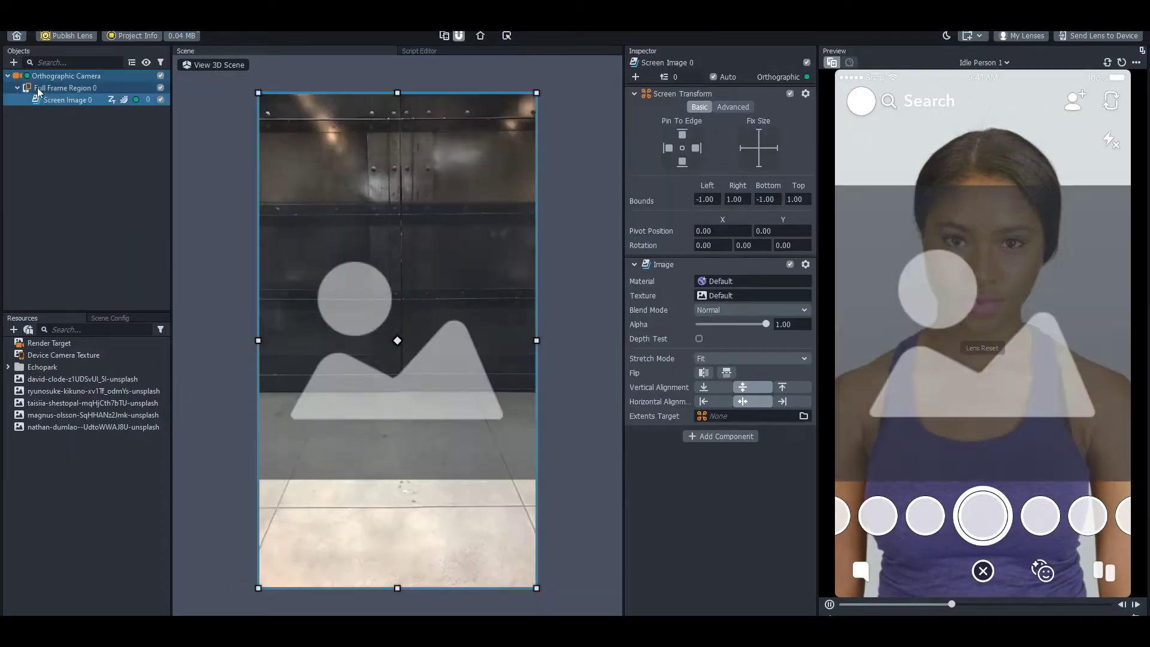
{"action": "left_click", "coordinate": [21, 88]}
{"action": "left_click", "coordinate": [17, 87]}
Duplicate the Full Frame Region repeatedly until there are five regions.
{"action": "right_click", "coordinate": [34, 88]}
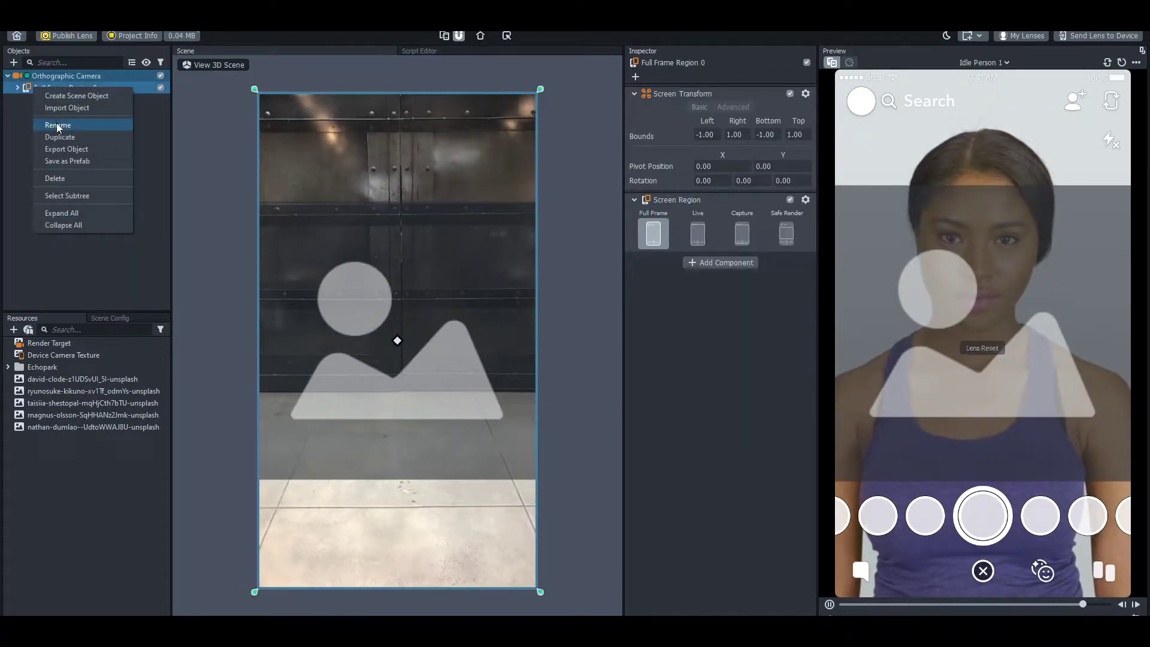
{"action": "left_click", "coordinate": [56, 124]}
{"action": "right_click", "coordinate": [55, 91]}
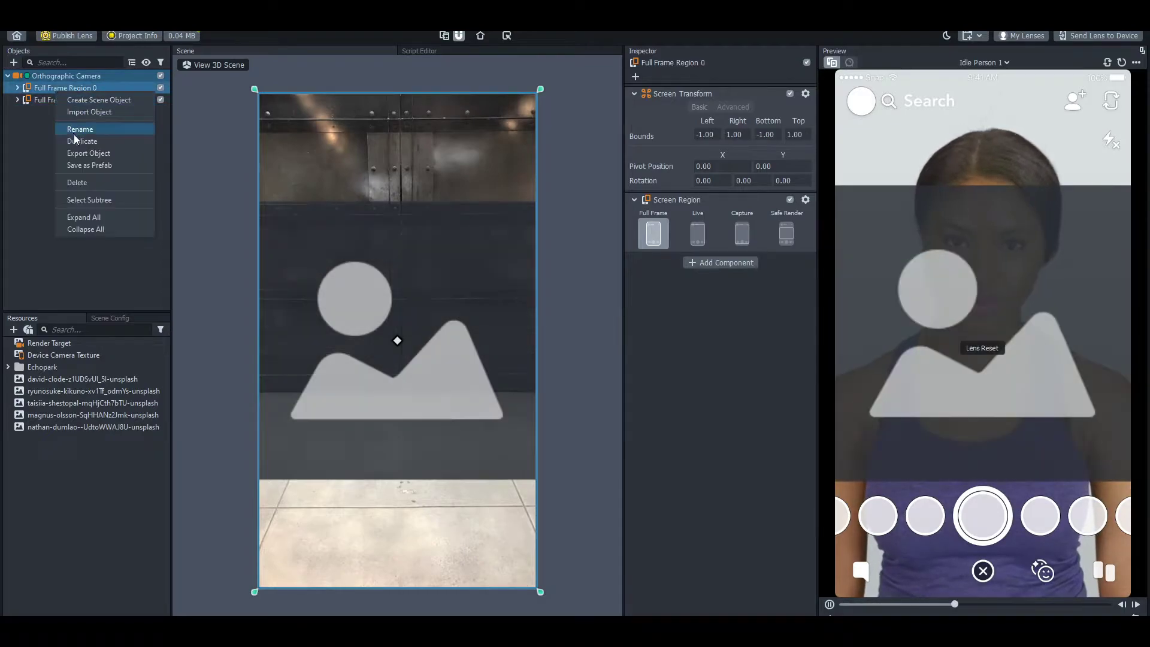
{"action": "left_click", "coordinate": [75, 137]}
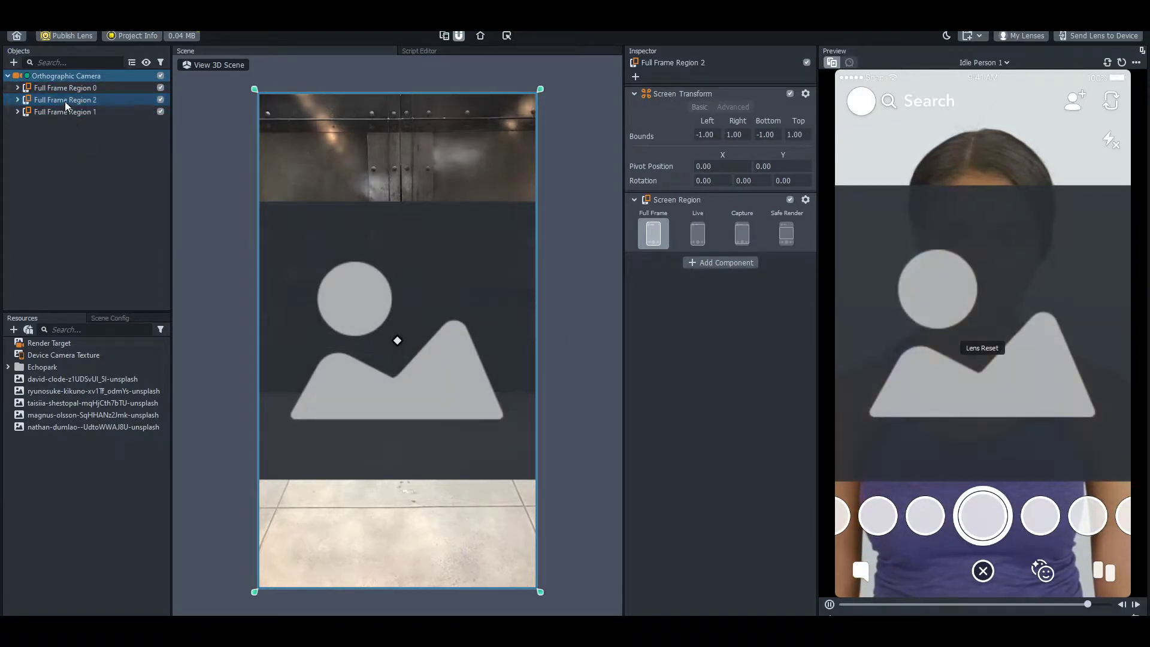
{"action": "right_click", "coordinate": [64, 102]}
{"action": "left_click", "coordinate": [86, 150]}
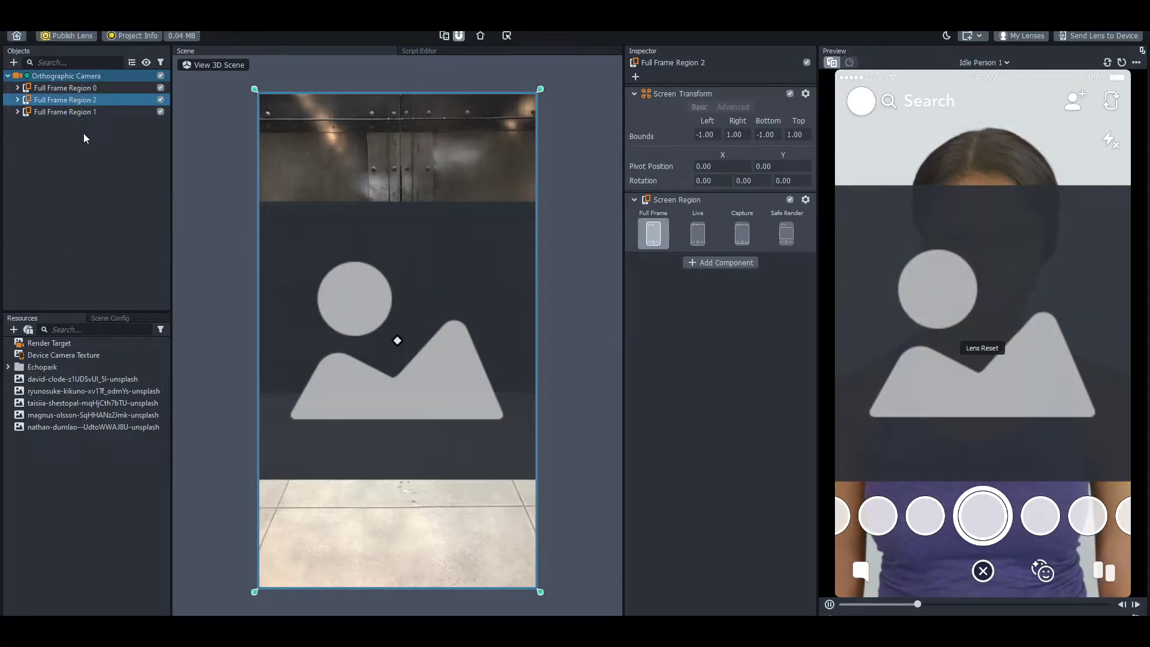
{"action": "right_click", "coordinate": [88, 102]}
{"action": "left_click", "coordinate": [109, 150]}
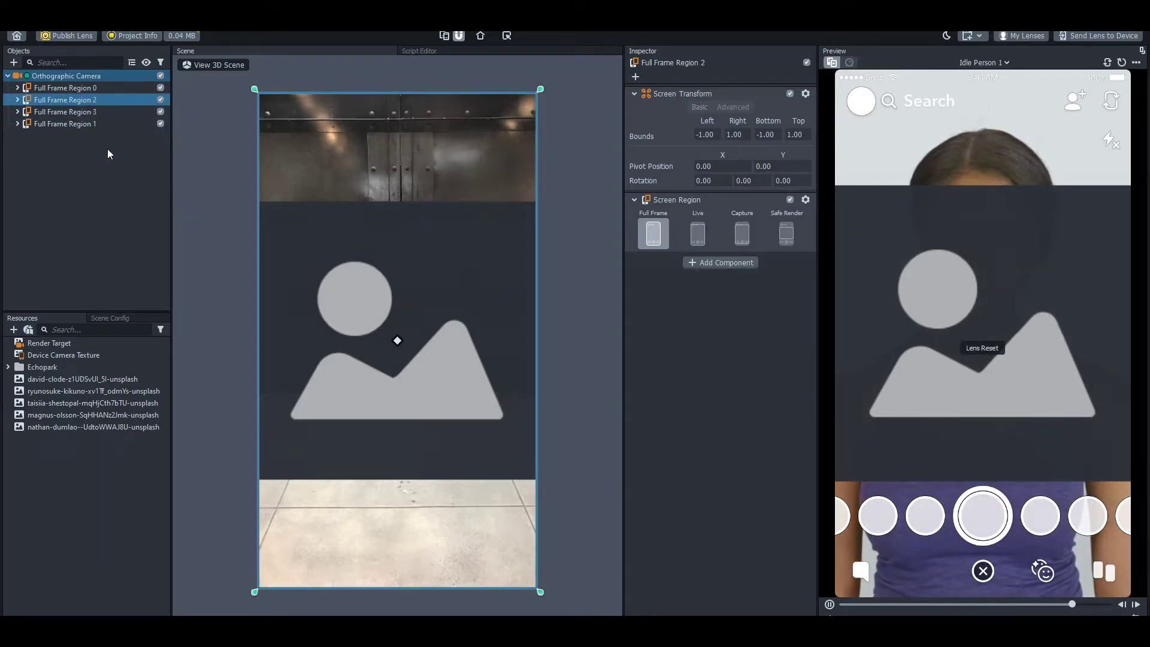
Expand Full Frame Region 0 to select Screen Image 0, and turn off Regions 1–4.
{"action": "left_click", "coordinate": [5, 164]}
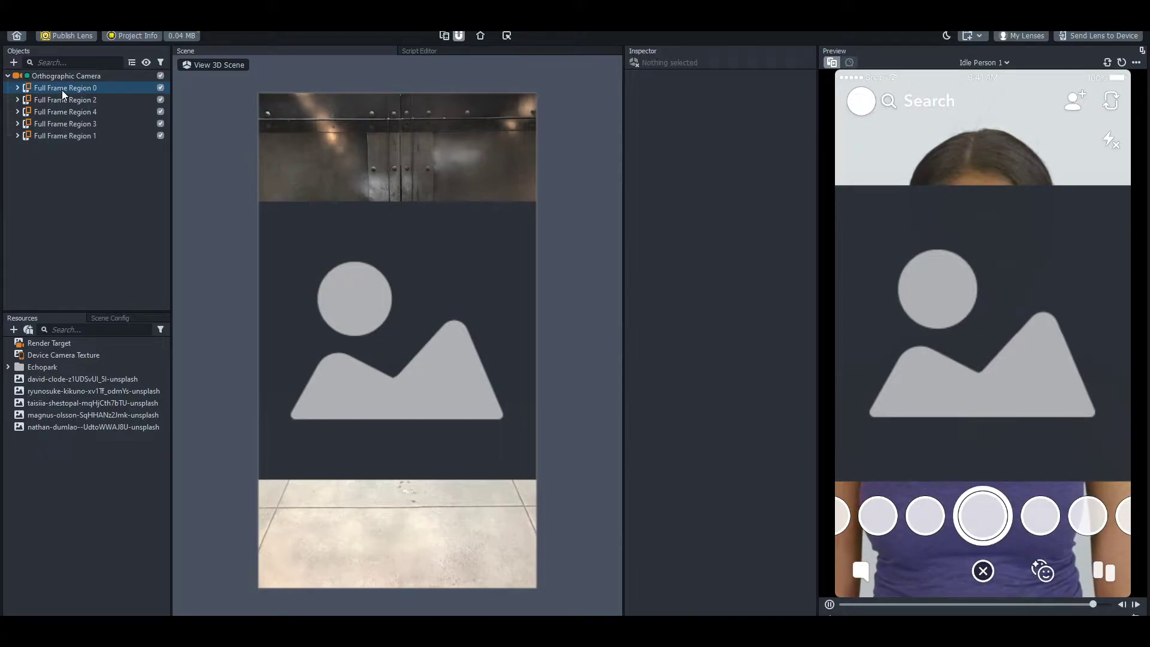
{"action": "left_click", "coordinate": [18, 88]}
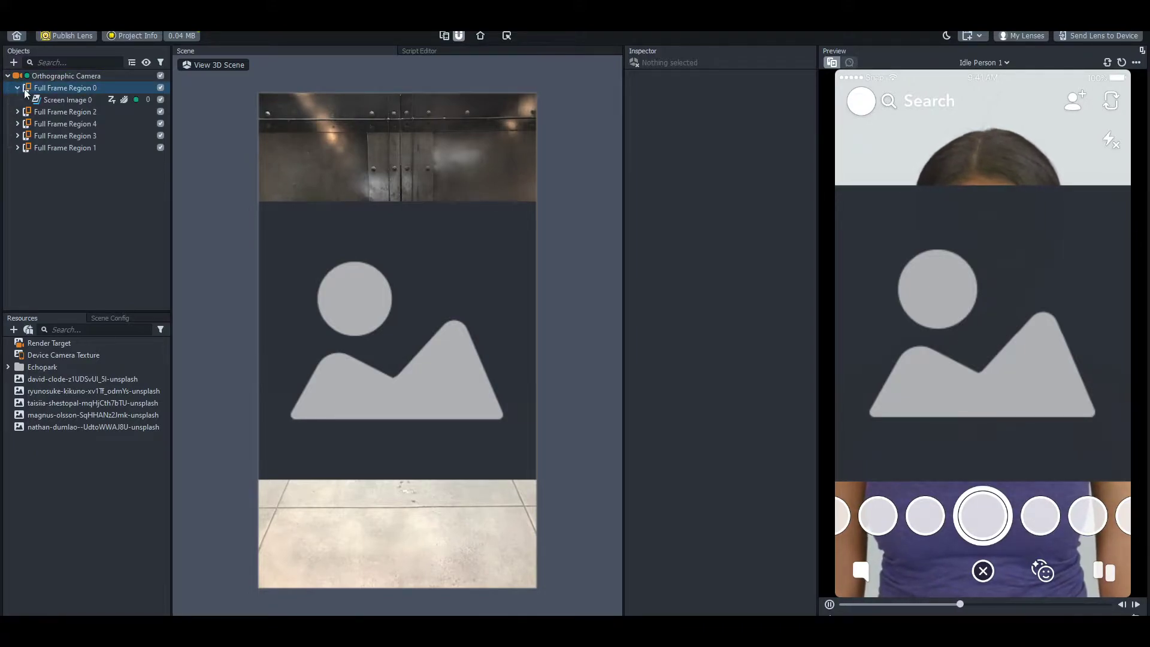
{"action": "left_click", "coordinate": [59, 99]}
{"action": "left_click", "coordinate": [160, 112]}
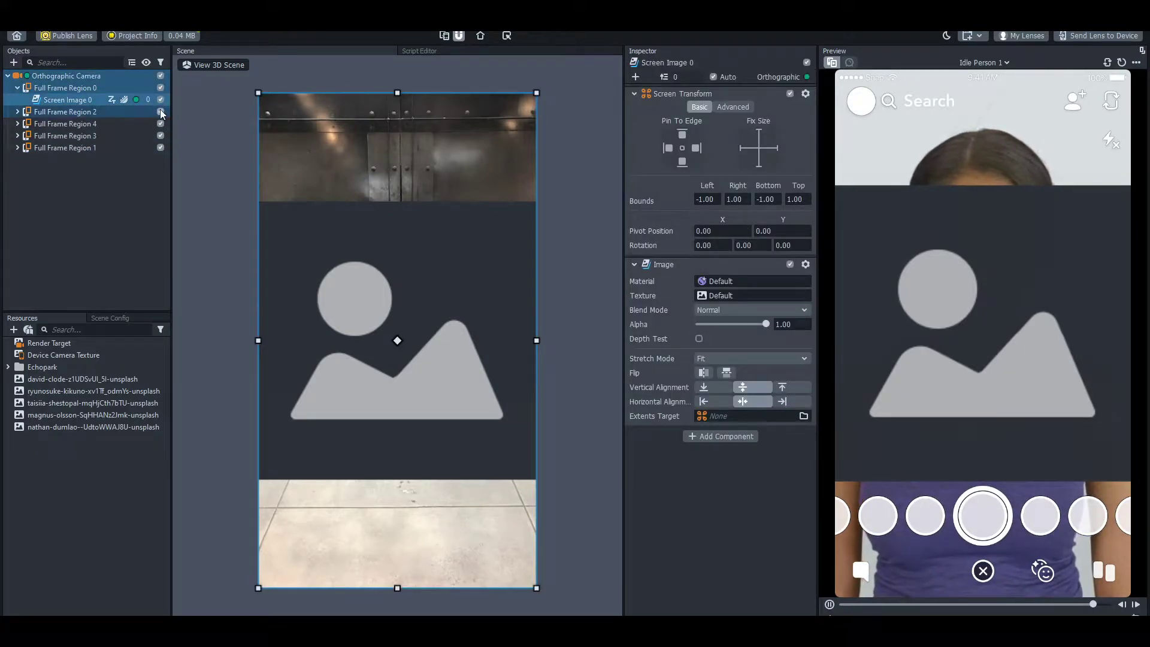
{"action": "left_click", "coordinate": [161, 123]}
{"action": "left_click", "coordinate": [160, 135]}
{"action": "left_click", "coordinate": [161, 148]}
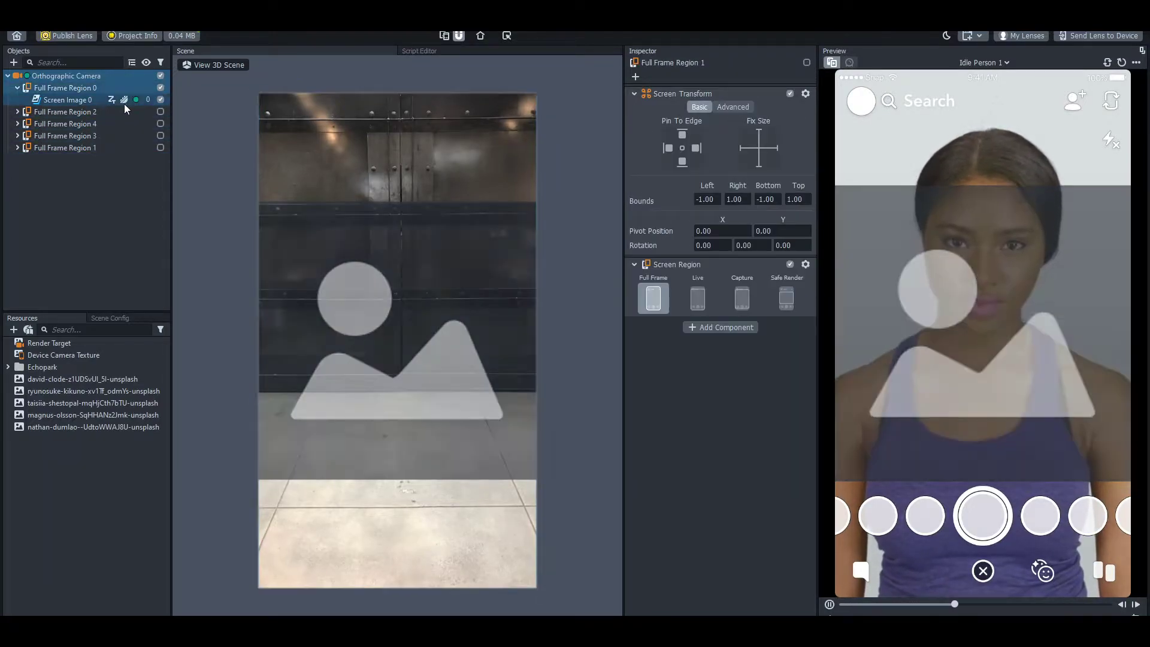
Set Screen Image 0's texture to the david-clode heron photo.
{"action": "left_click", "coordinate": [66, 99]}
{"action": "left_click", "coordinate": [741, 296]}
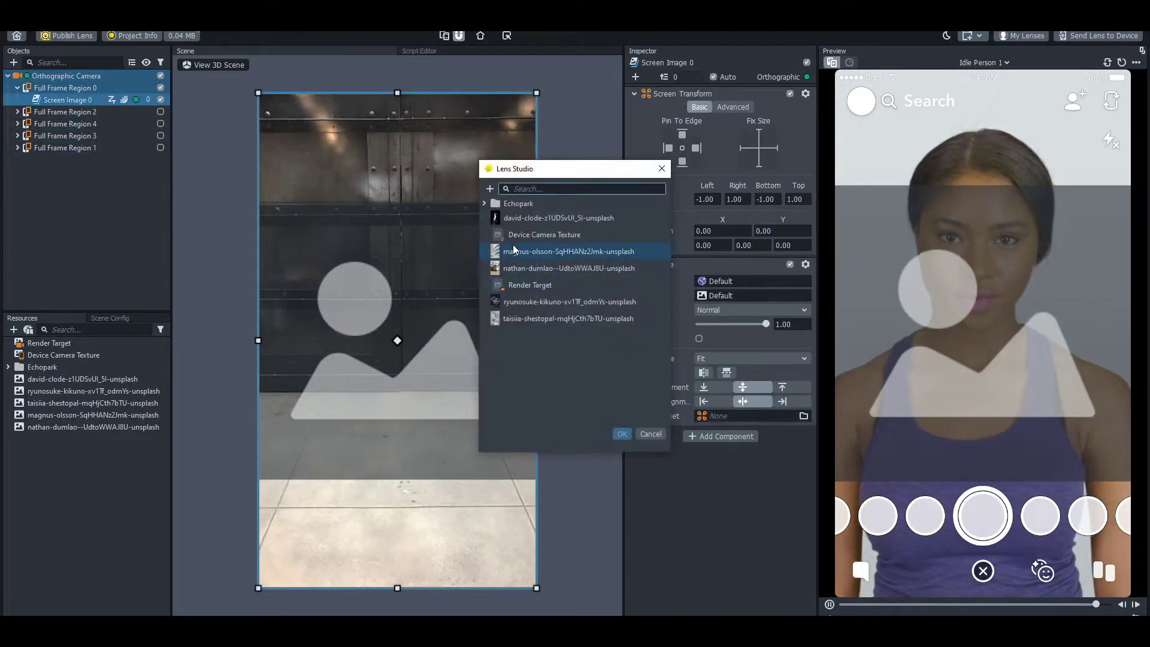
{"action": "left_click", "coordinate": [523, 219]}
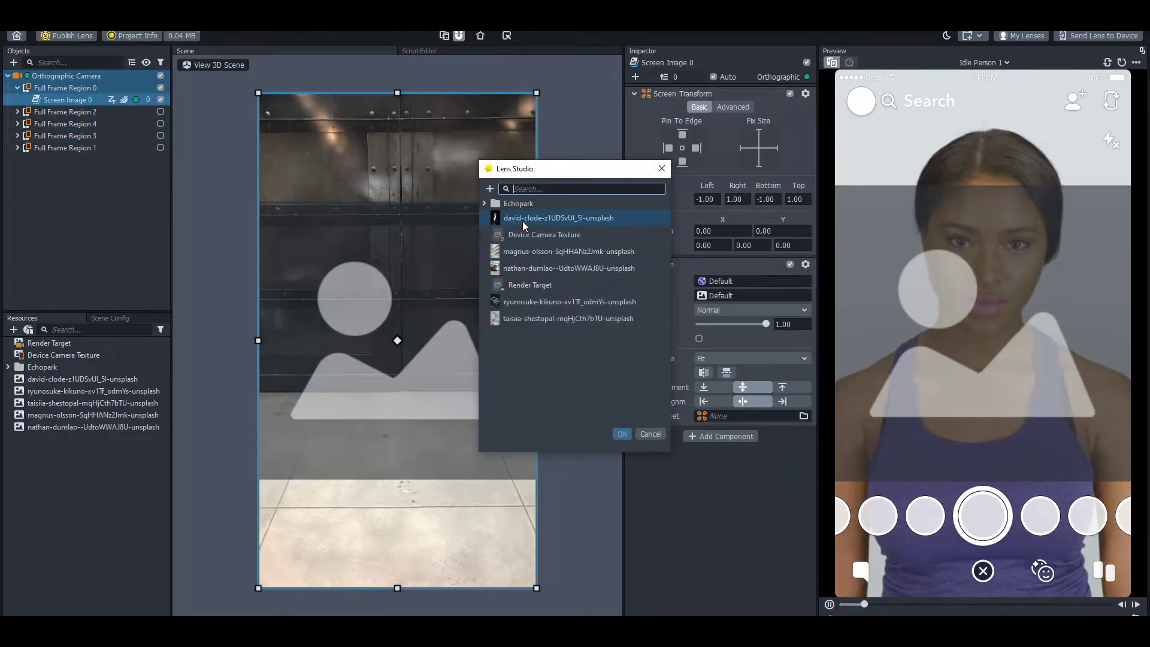
{"action": "left_click", "coordinate": [621, 434]}
Undo and redo the heron texture change, then collapse and turn off Region 0.
{"action": "left_click", "coordinate": [17, 87]}
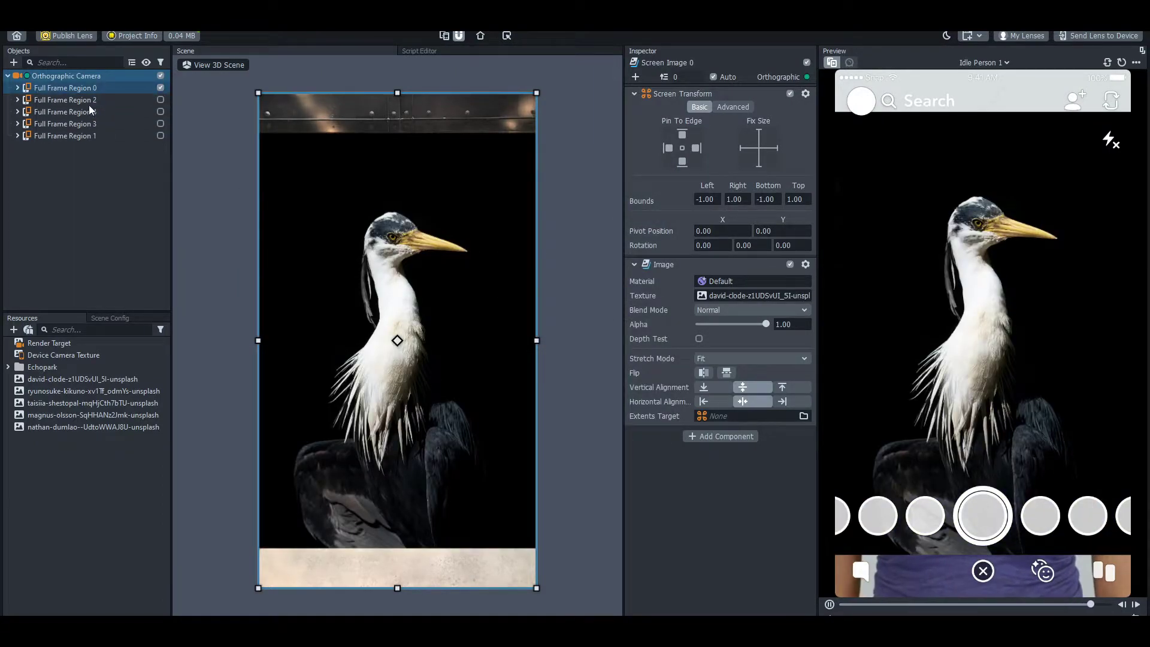
{"action": "key", "text": "ctrl+z"}
{"action": "key", "text": "ctrl+shift+z"}
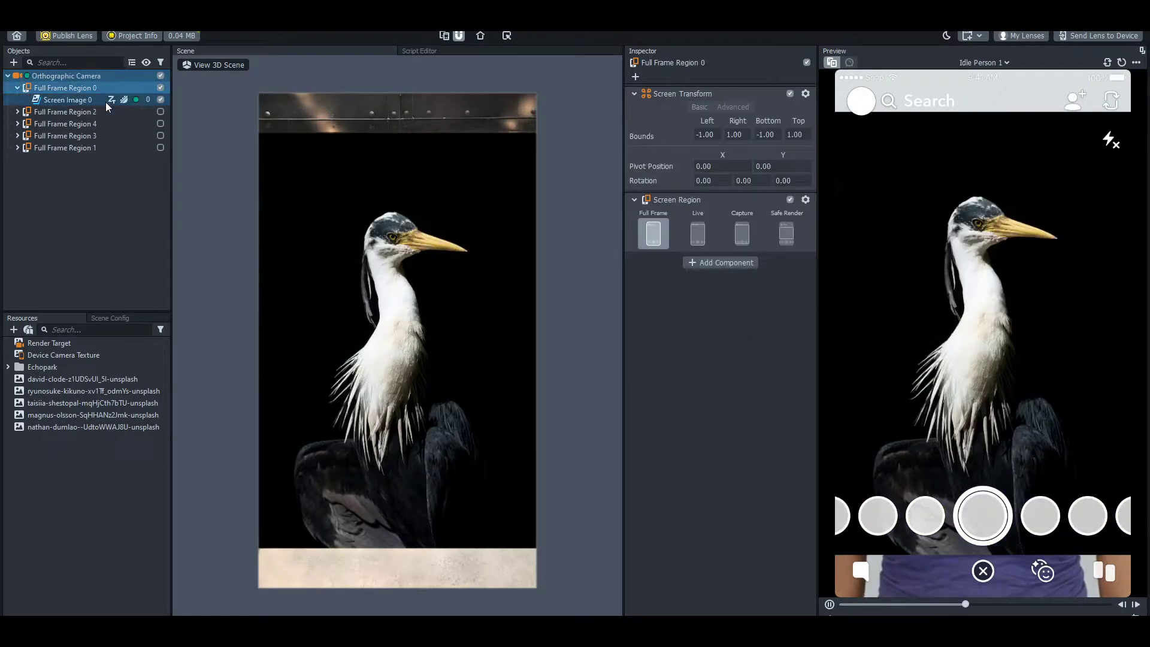
{"action": "left_click", "coordinate": [18, 87]}
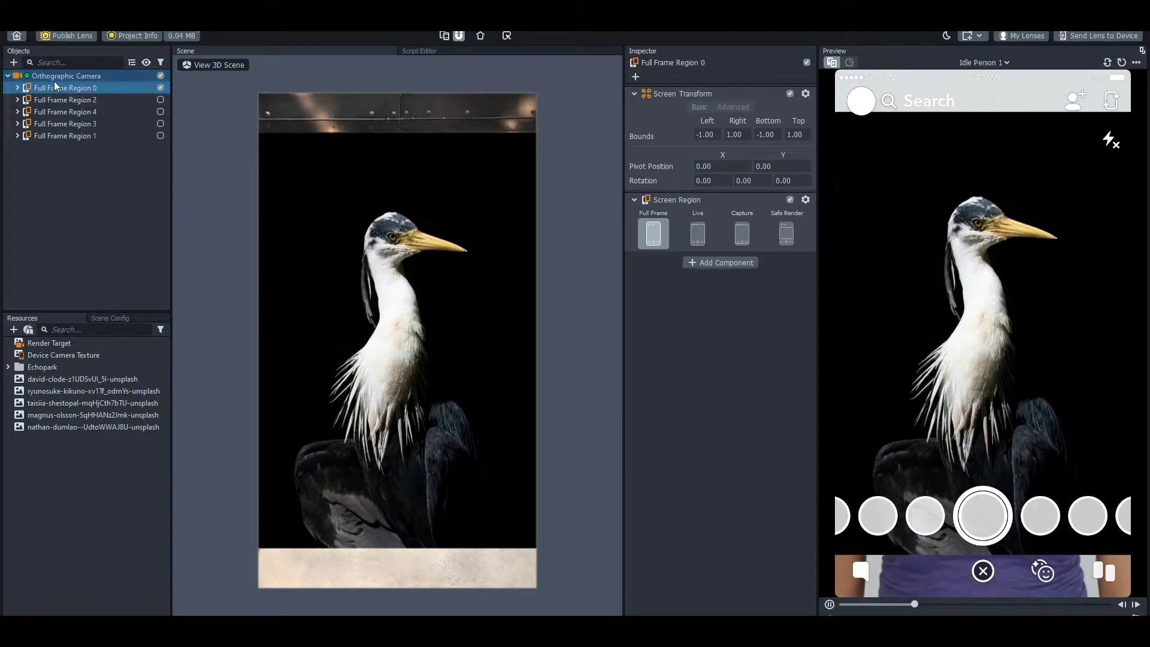
{"action": "left_click", "coordinate": [160, 87]}
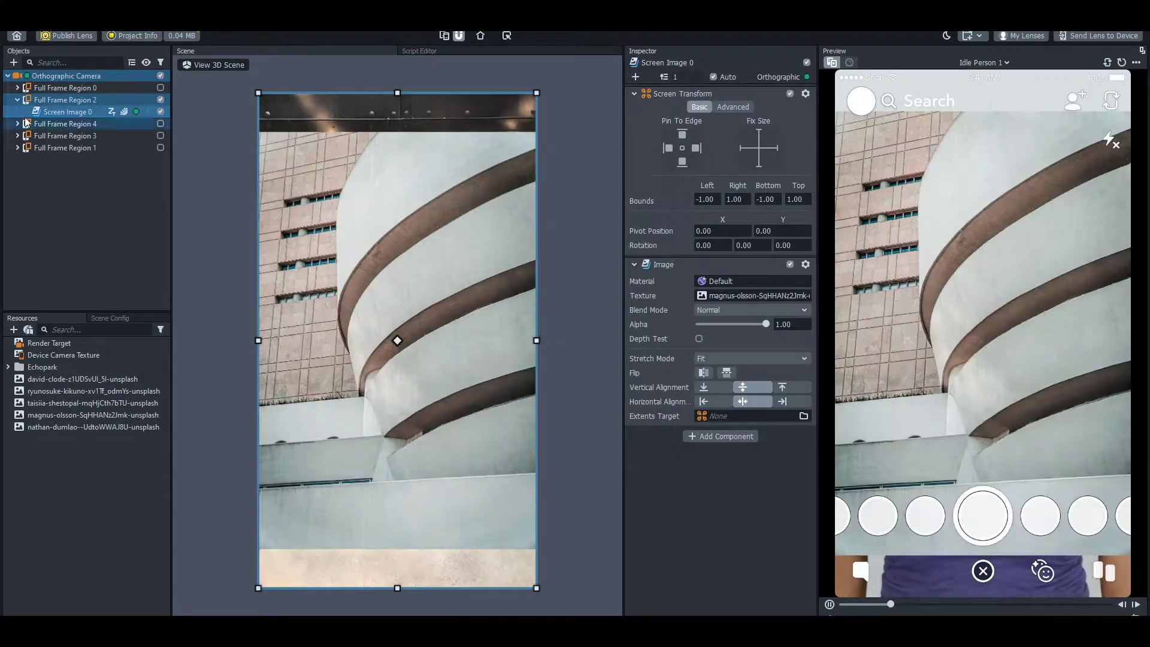
Assign photos to the Screen Images of the next regions, turning each region off afterward.
{"action": "left_click", "coordinate": [18, 112]}
{"action": "left_click", "coordinate": [68, 123]}
{"action": "left_click", "coordinate": [753, 295]}
{"action": "double_click", "coordinate": [575, 288]}
{"action": "left_click", "coordinate": [160, 111]}
{"action": "left_click", "coordinate": [160, 135]}
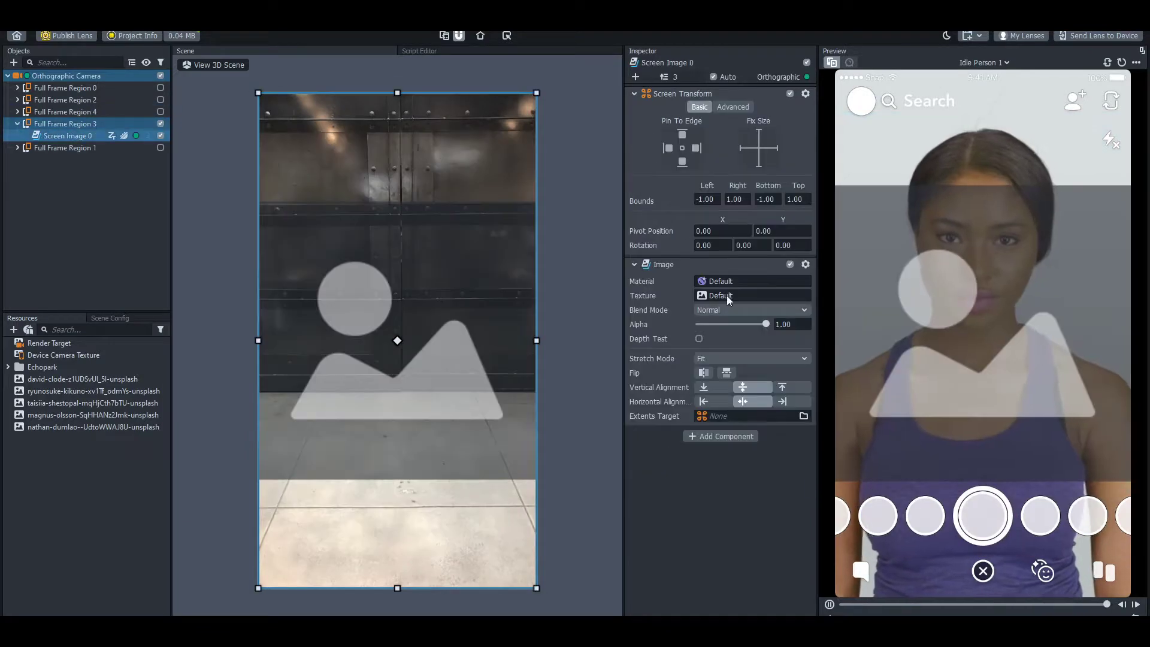
{"action": "left_click", "coordinate": [727, 296]}
{"action": "double_click", "coordinate": [575, 264]}
{"action": "left_click", "coordinate": [17, 123]}
{"action": "left_click", "coordinate": [160, 124]}
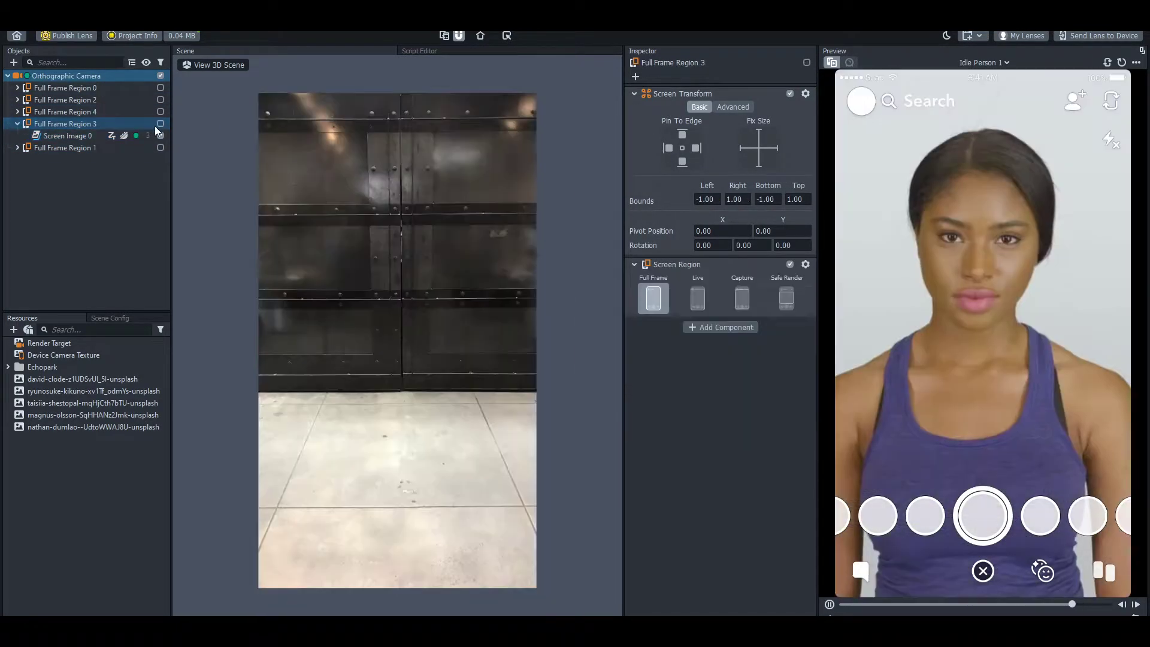
Check Region 1's bedroom Screen Image framed in the view, then collapse and turn off Region 1.
{"action": "left_click", "coordinate": [50, 137]}
{"action": "left_click", "coordinate": [18, 135]}
{"action": "left_click", "coordinate": [160, 135]}
{"action": "left_click", "coordinate": [67, 148]}
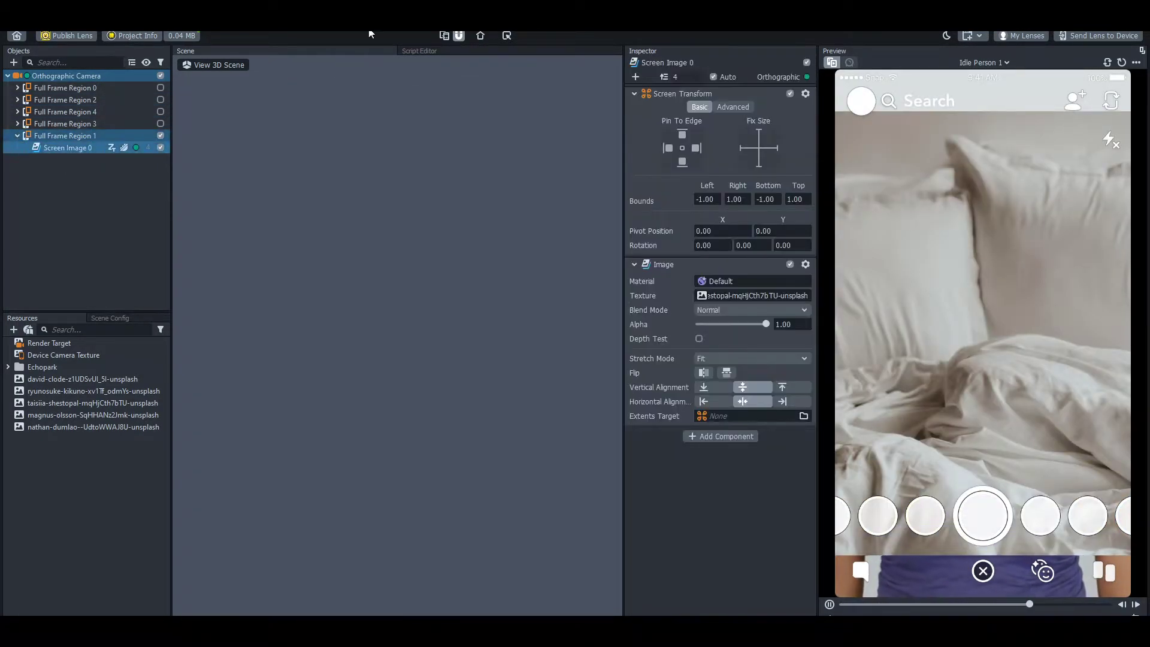
{"action": "left_click", "coordinate": [480, 36]}
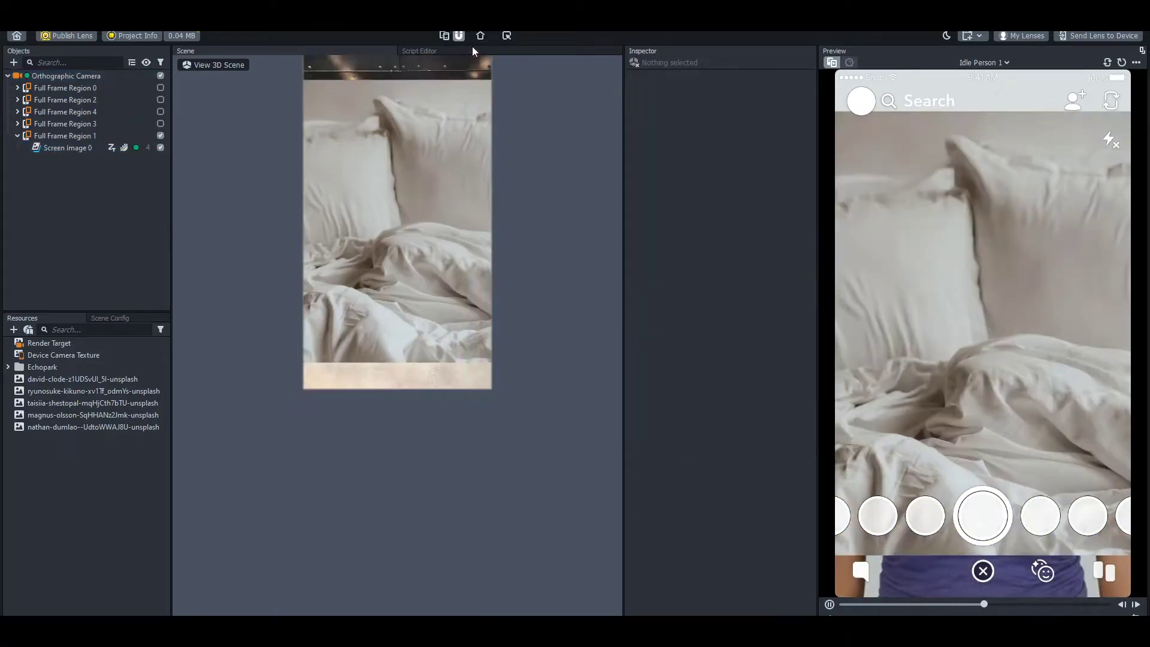
{"action": "left_click", "coordinate": [18, 135]}
{"action": "left_click", "coordinate": [160, 136]}
Inspect Region 0's image and check Region 2, leaving both regions turned off.
{"action": "left_click", "coordinate": [18, 87]}
{"action": "left_click", "coordinate": [68, 100]}
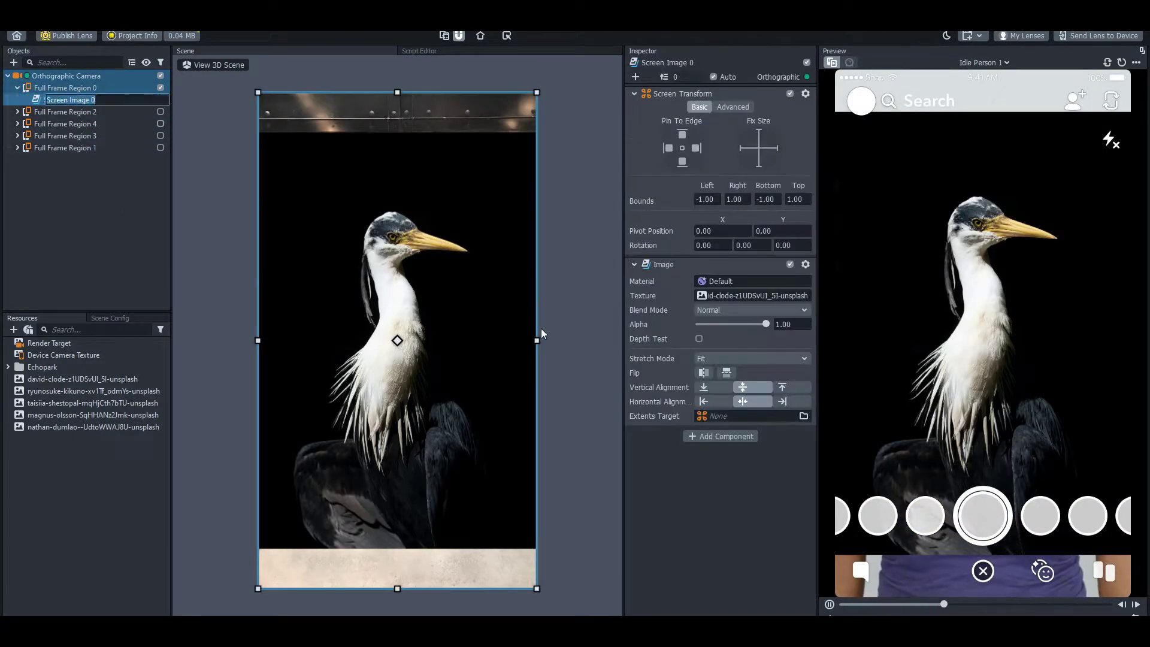
{"action": "left_click", "coordinate": [18, 87]}
{"action": "left_click", "coordinate": [160, 87]}
{"action": "left_click", "coordinate": [159, 100]}
{"action": "left_click", "coordinate": [160, 100]}
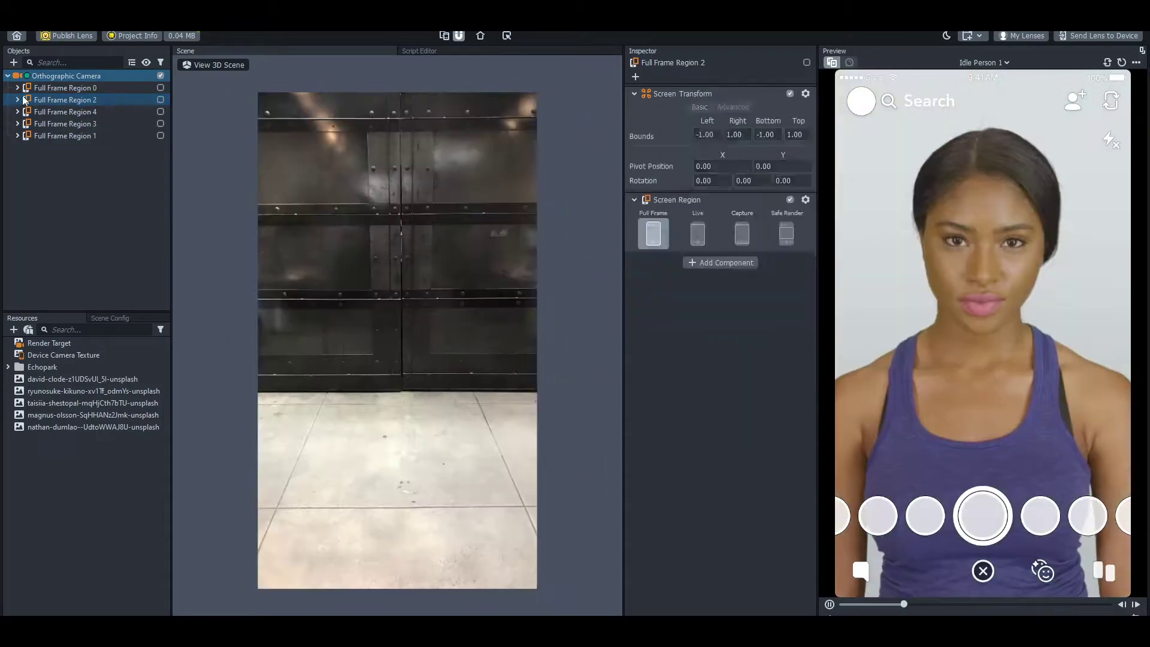
Stretch Region 4's mountain Screen Image wider to fill the frame, then reselect Region 4.
{"action": "left_click", "coordinate": [18, 112]}
{"action": "left_click", "coordinate": [68, 123]}
{"action": "left_click", "coordinate": [159, 111]}
{"action": "left_click_drag", "start_coordinate": [537, 340], "coordinate": [572, 339]}
{"action": "left_click", "coordinate": [18, 112]}
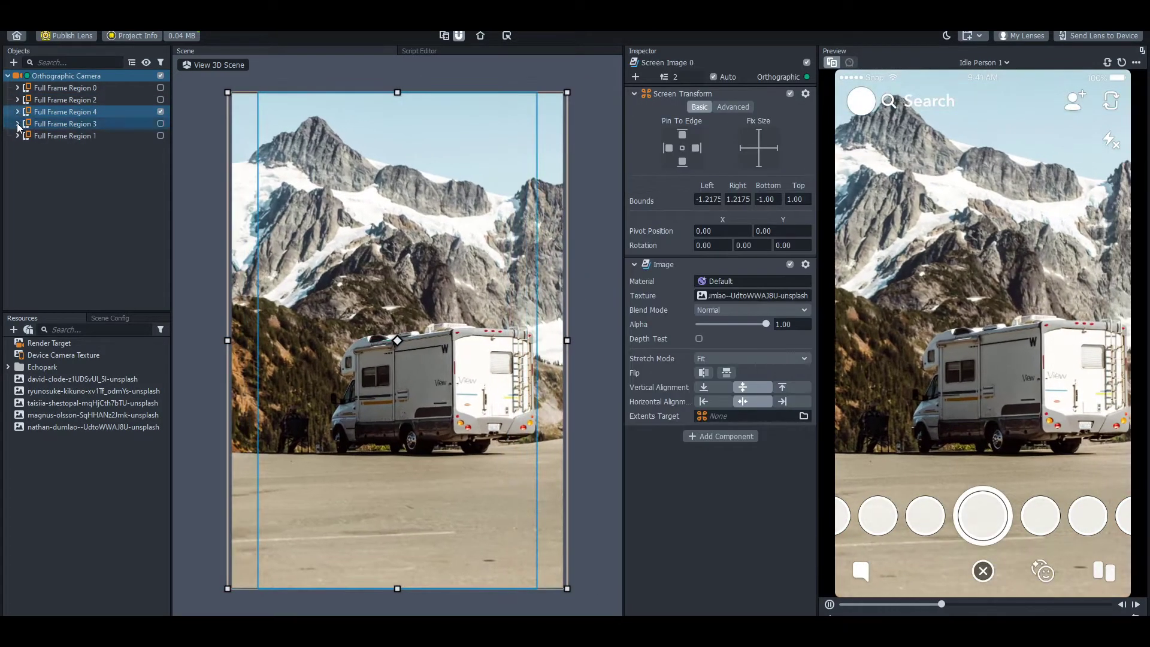
{"action": "left_click", "coordinate": [81, 178]}
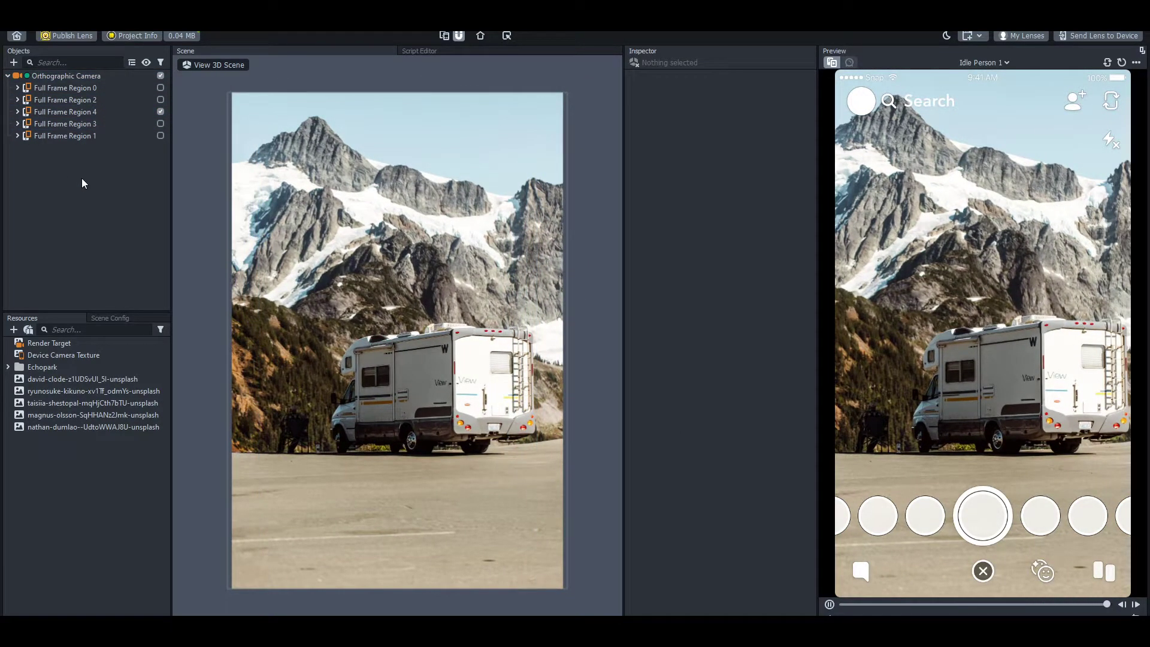
{"action": "left_click", "coordinate": [89, 111]}
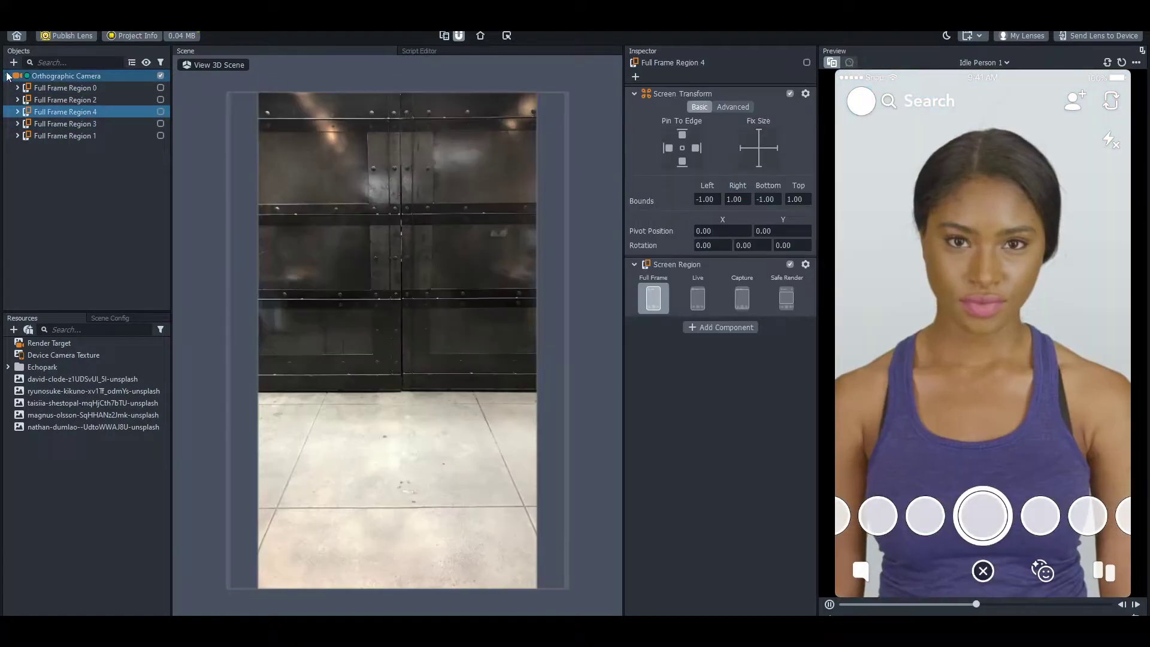
{"action": "right_click", "coordinate": [34, 138]}
Add an empty Scene Object and copy the entire tap-to-cycle script code from the text editor.
{"action": "left_click", "coordinate": [14, 63]}
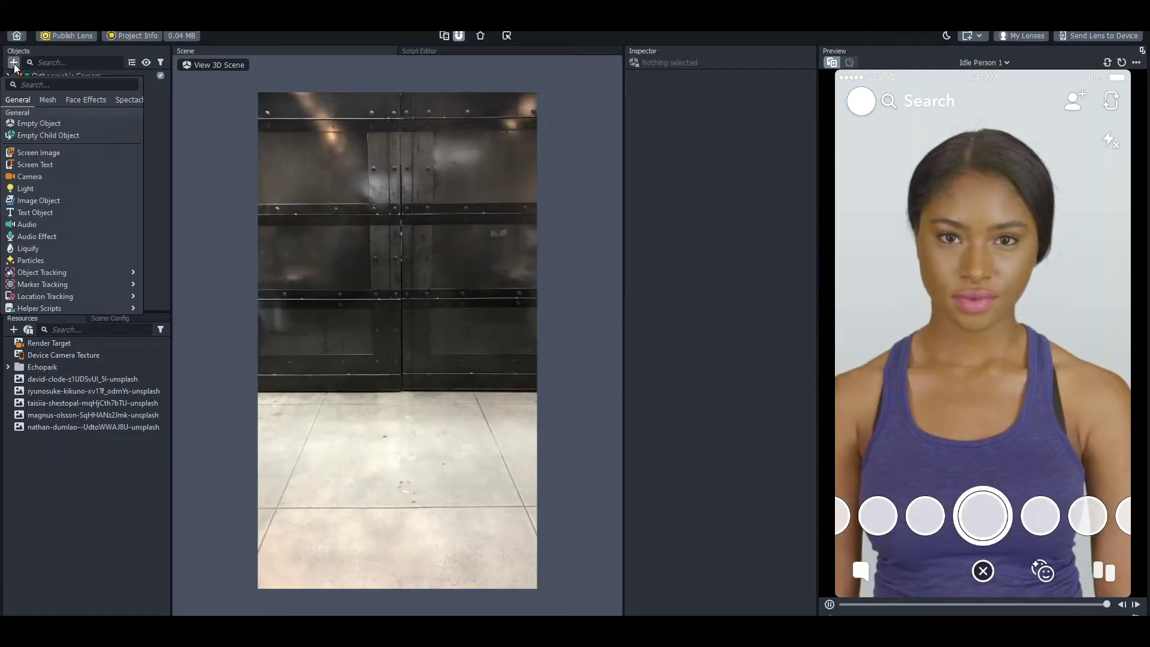
{"action": "left_click", "coordinate": [45, 124]}
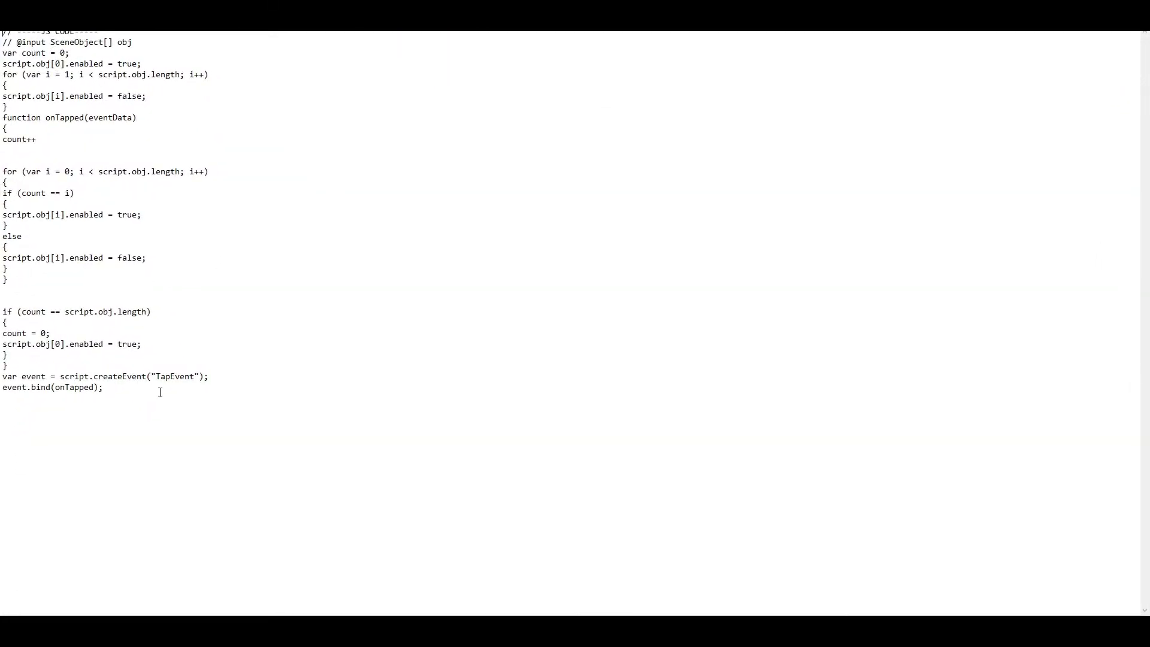
{"action": "left_click_drag", "start_coordinate": [159, 390], "coordinate": [24, 33]}
{"action": "right_click", "coordinate": [30, 57]}
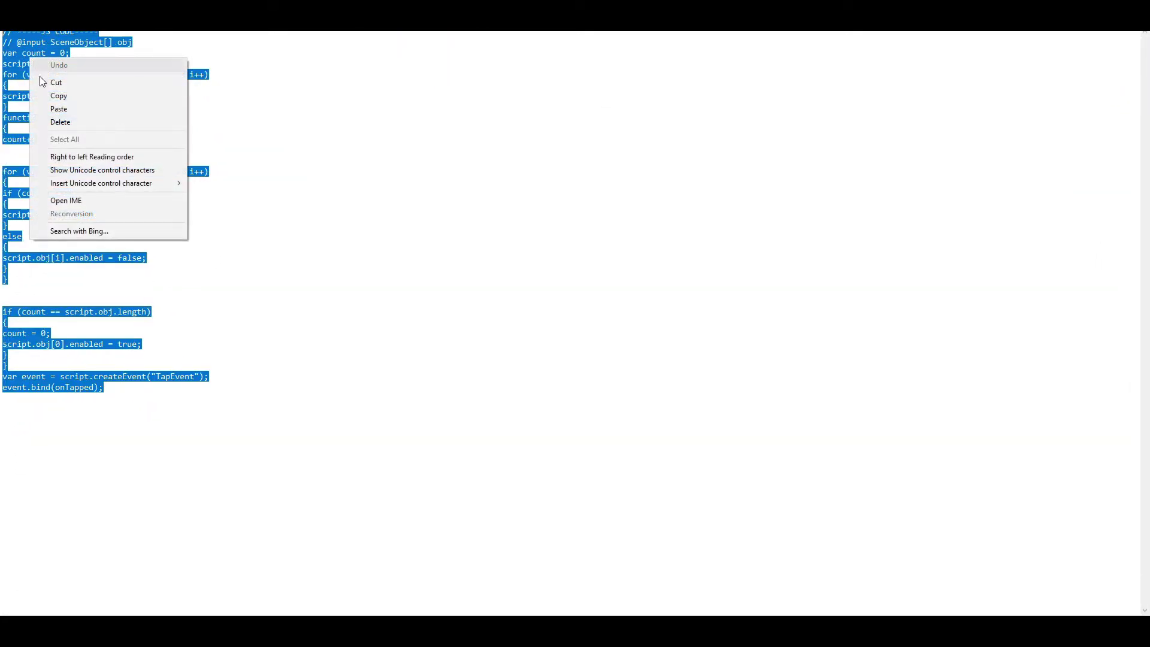
{"action": "left_click", "coordinate": [55, 96]}
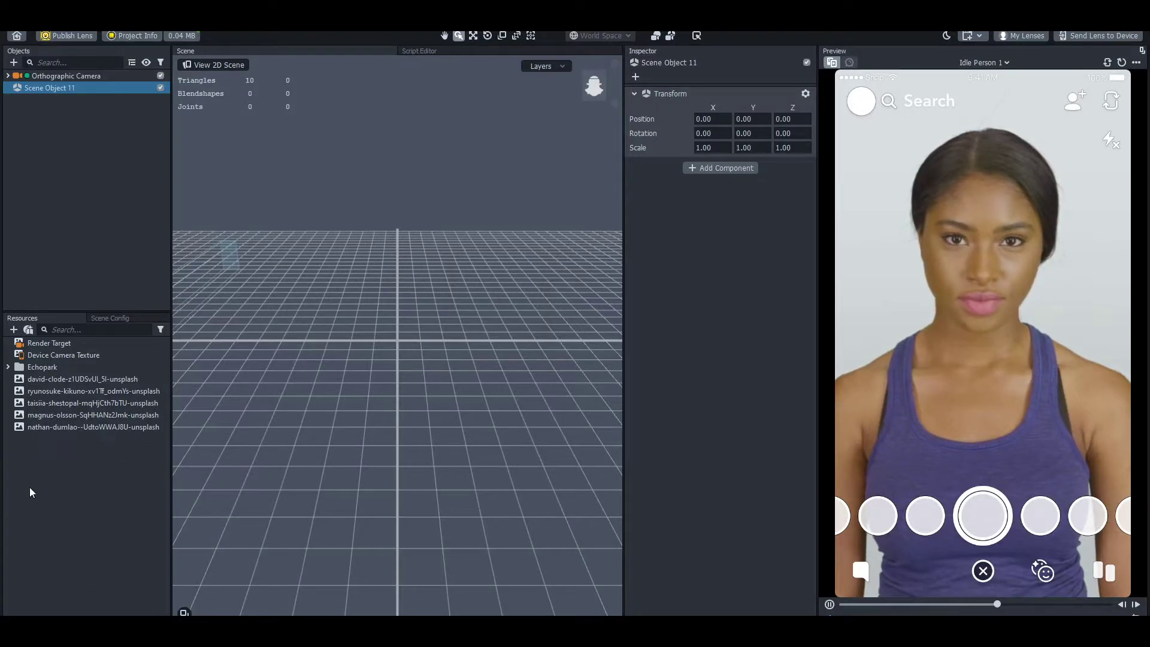
Create a Script resource and replace its placeholder code with the pasted 34-line TapEvent script.
{"action": "right_click", "coordinate": [30, 487]}
{"action": "left_click", "coordinate": [47, 494]}
{"action": "left_click", "coordinate": [66, 407]}
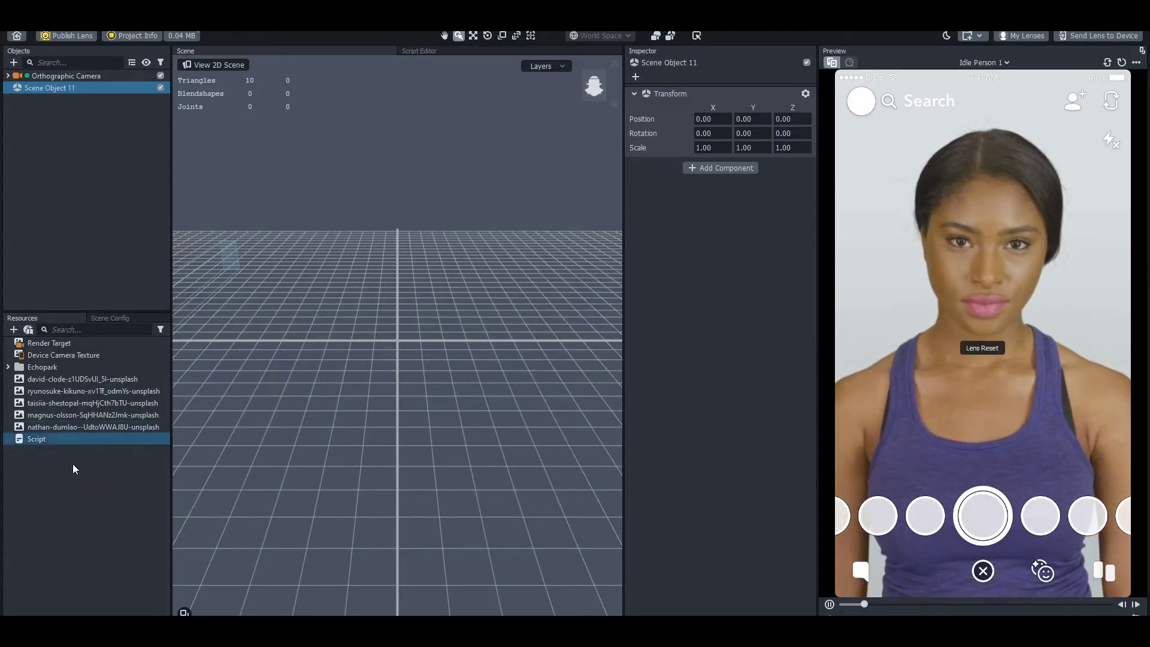
{"action": "double_click", "coordinate": [41, 438]}
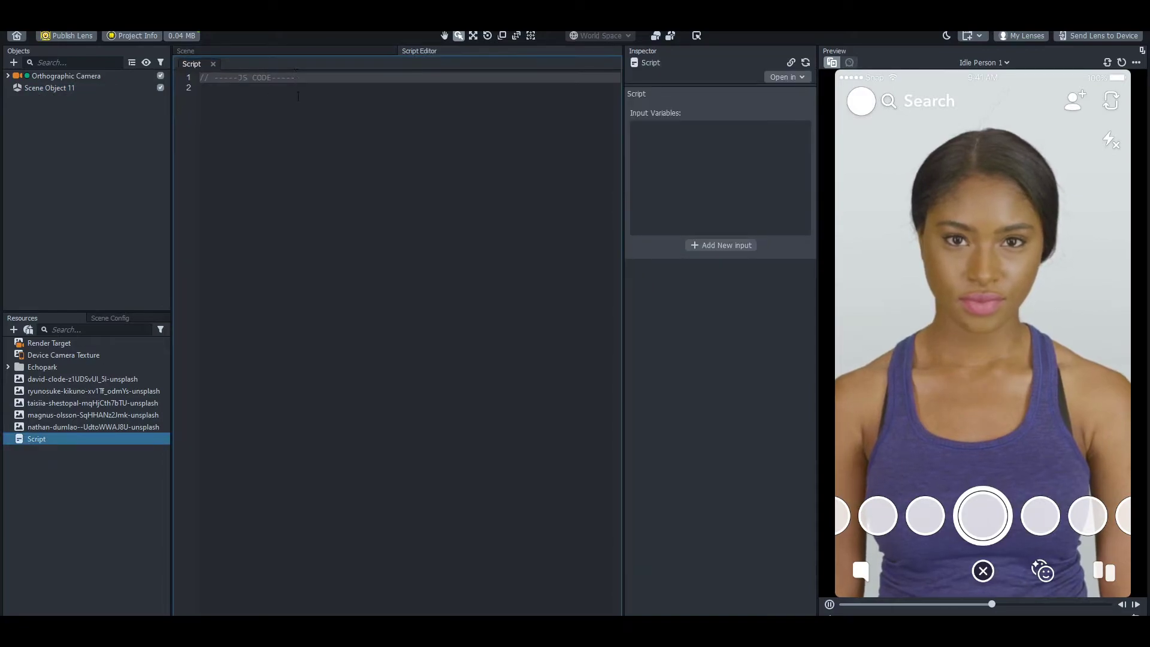
{"action": "key", "text": "ctrl+a"}
{"action": "key", "text": "BackSpace"}
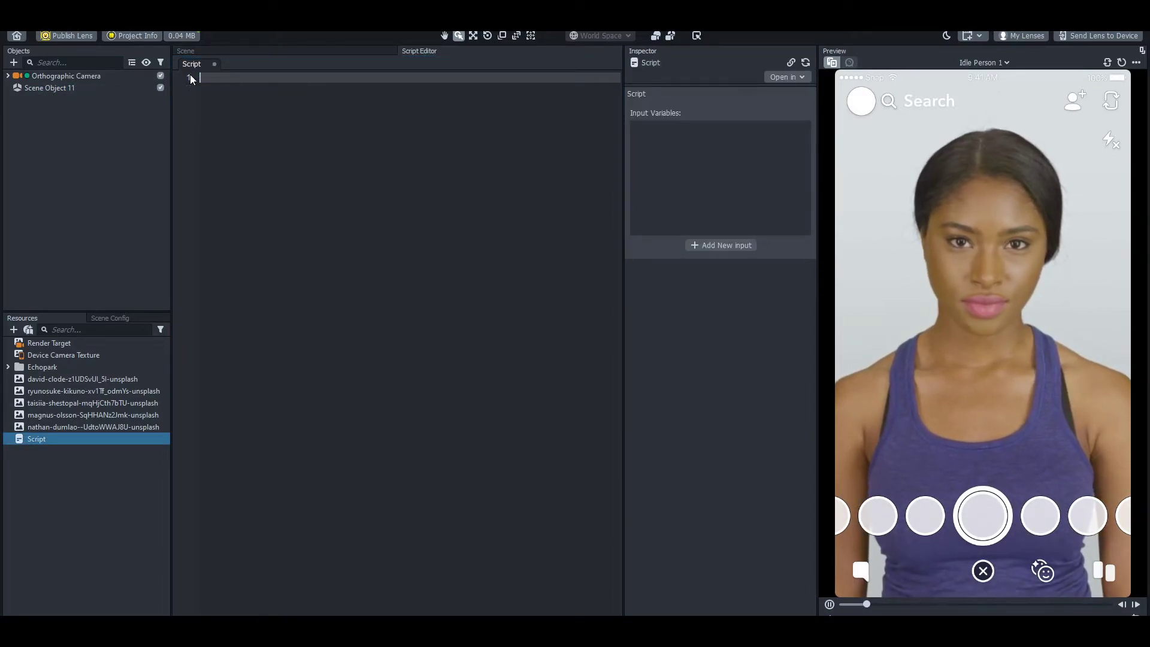
{"action": "key", "text": "ctrl+v"}
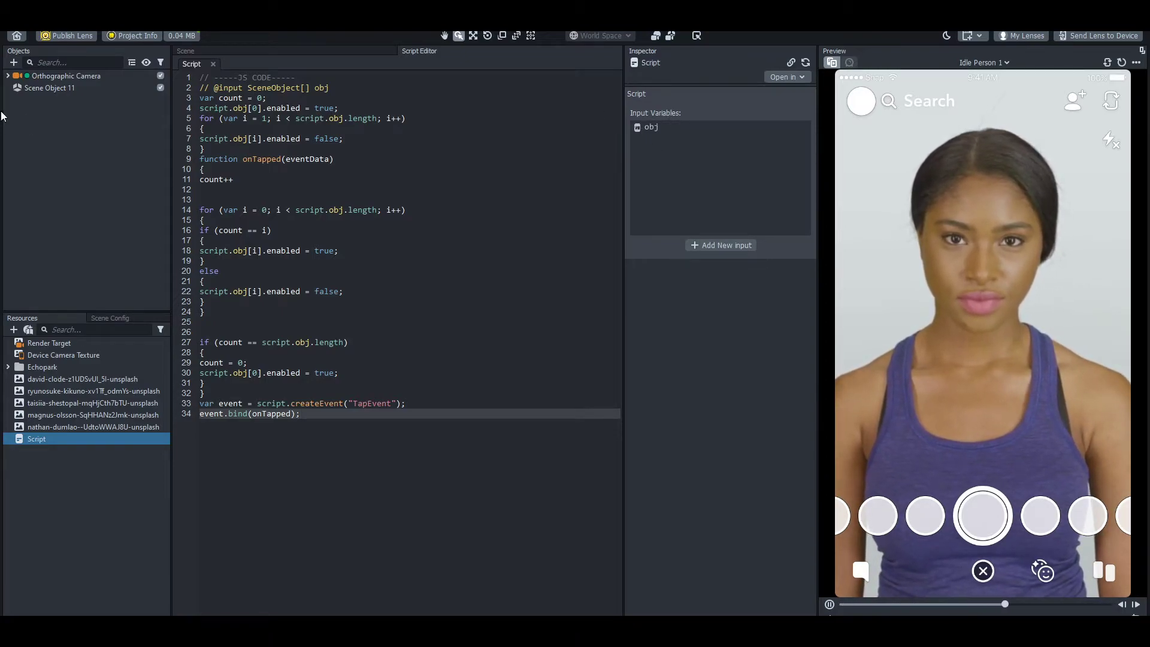
Add a Script component to Scene Object 11 linked to the new Script resource.
{"action": "left_click", "coordinate": [34, 87]}
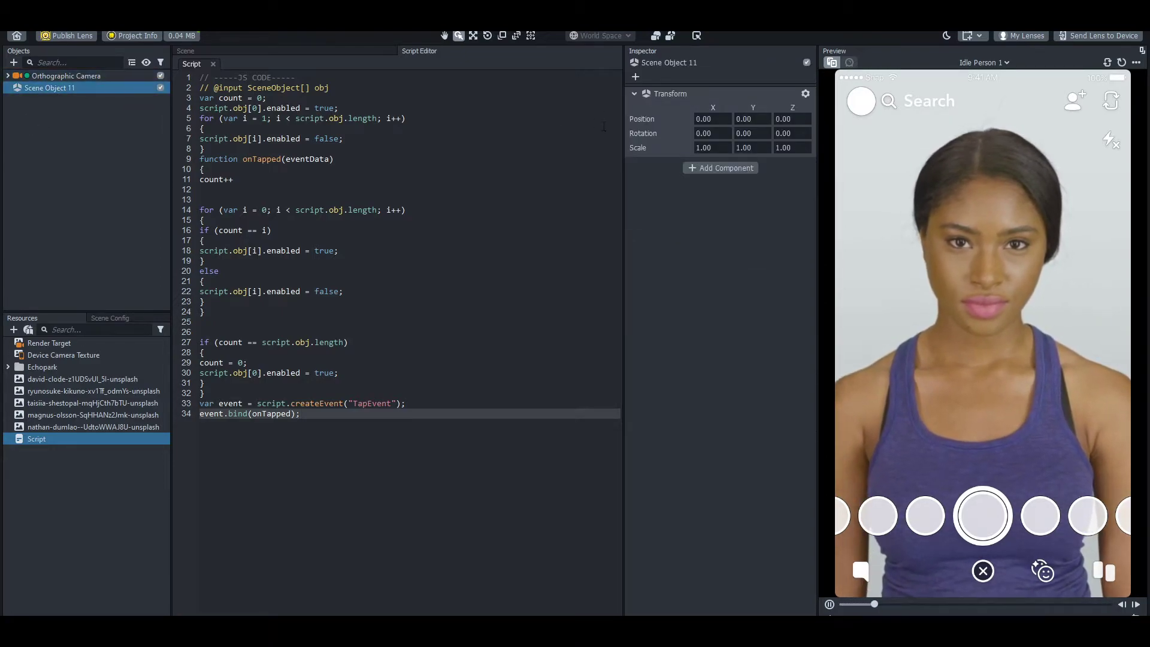
{"action": "left_click", "coordinate": [720, 167]}
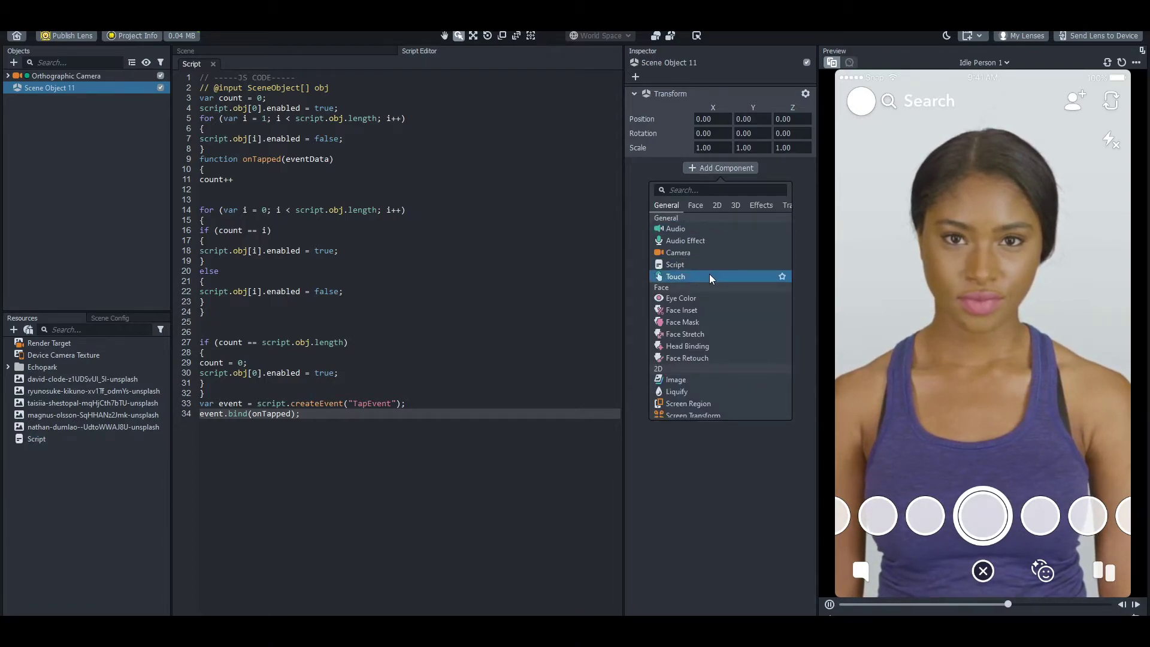
{"action": "scroll", "coordinate": [711, 279], "scroll_direction": "down", "scroll_amount": 5}
{"action": "scroll", "coordinate": [714, 289], "scroll_direction": "up", "scroll_amount": 5}
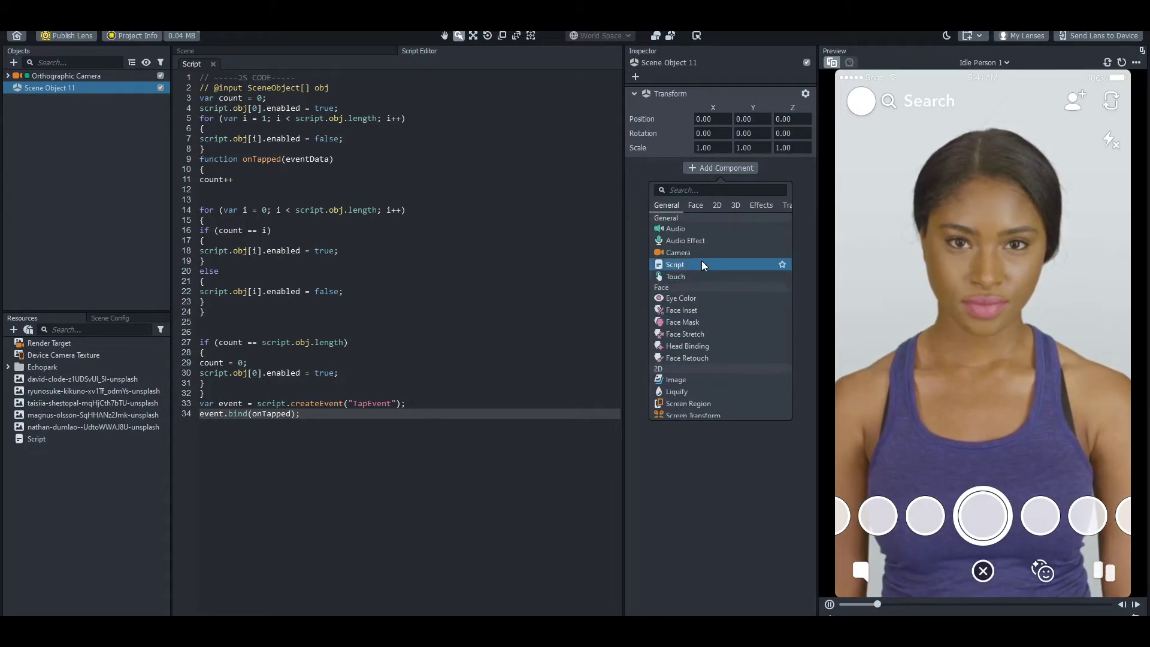
{"action": "left_click", "coordinate": [689, 263]}
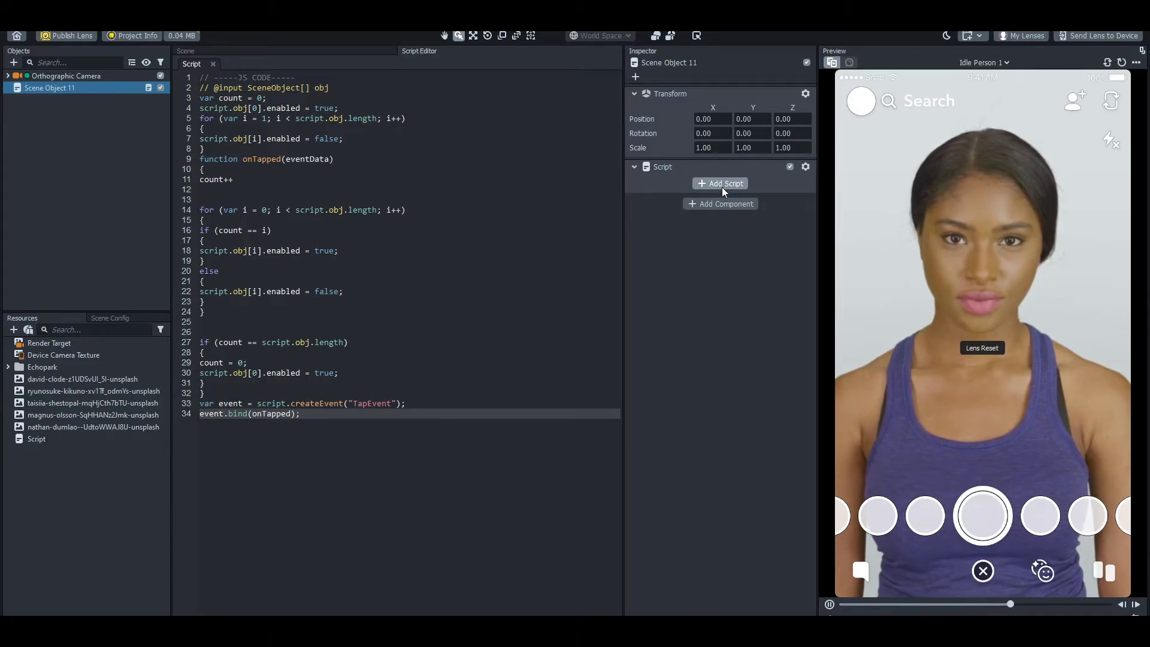
{"action": "left_click", "coordinate": [722, 184]}
{"action": "left_click", "coordinate": [536, 207]}
{"action": "left_click", "coordinate": [621, 430]}
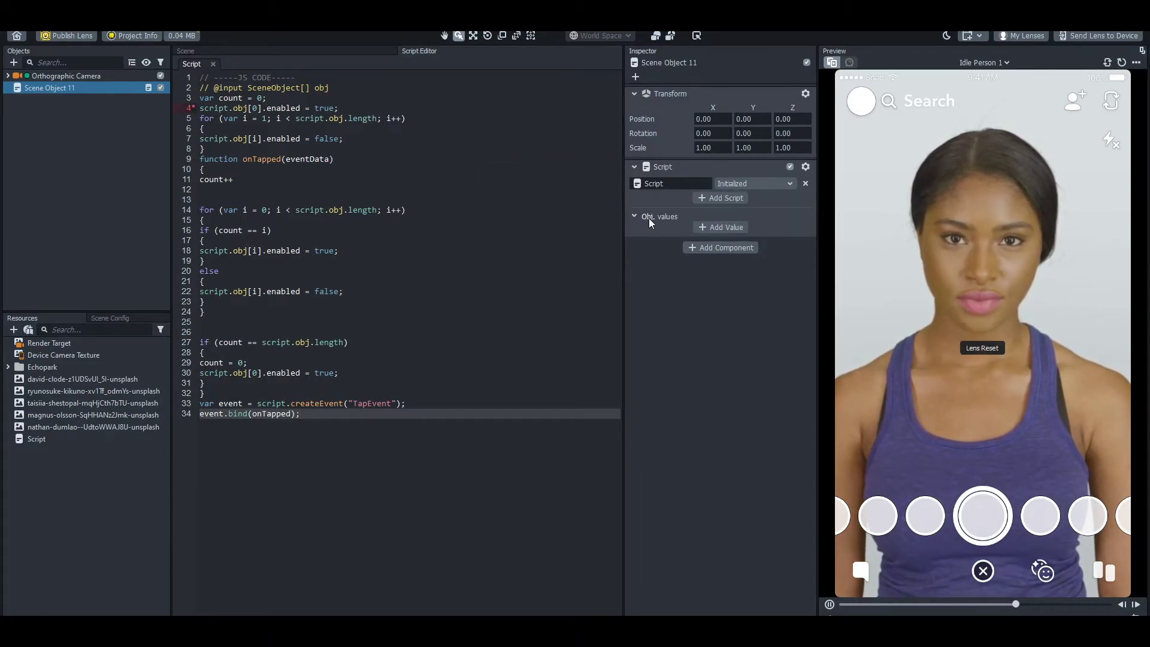
Add Obj values 0 and 1, set to Full Frame Region 0 and Full Frame Region 1.
{"action": "left_click", "coordinate": [725, 227]}
{"action": "left_click", "coordinate": [726, 227]}
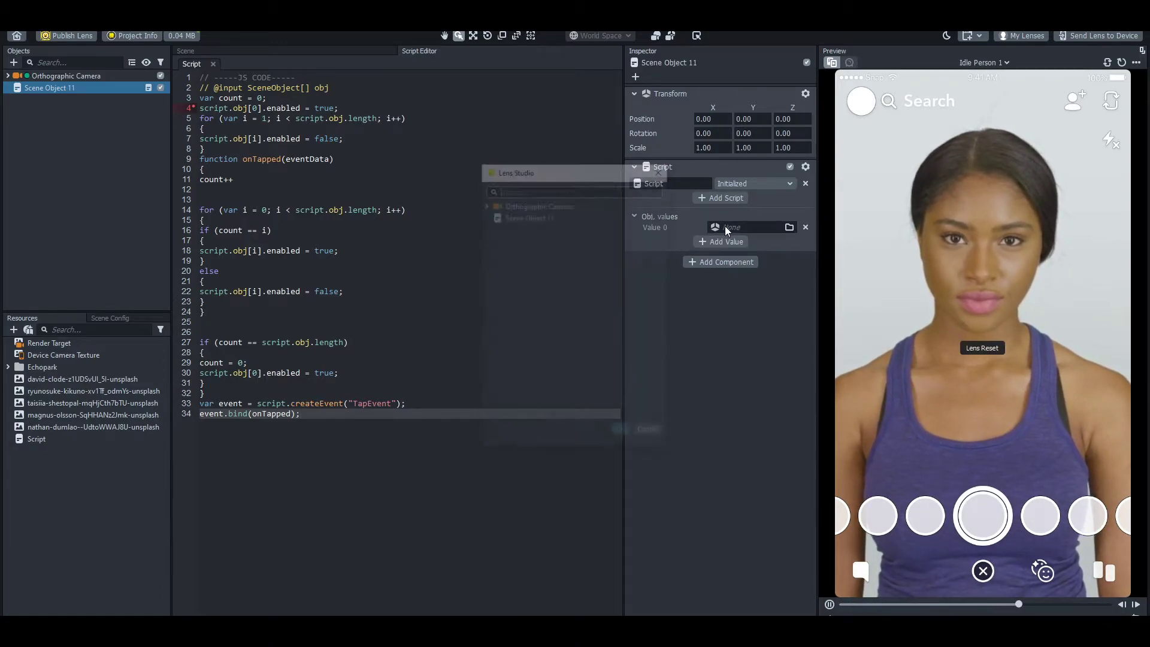
{"action": "left_click", "coordinate": [484, 203]}
{"action": "left_click", "coordinate": [526, 216]}
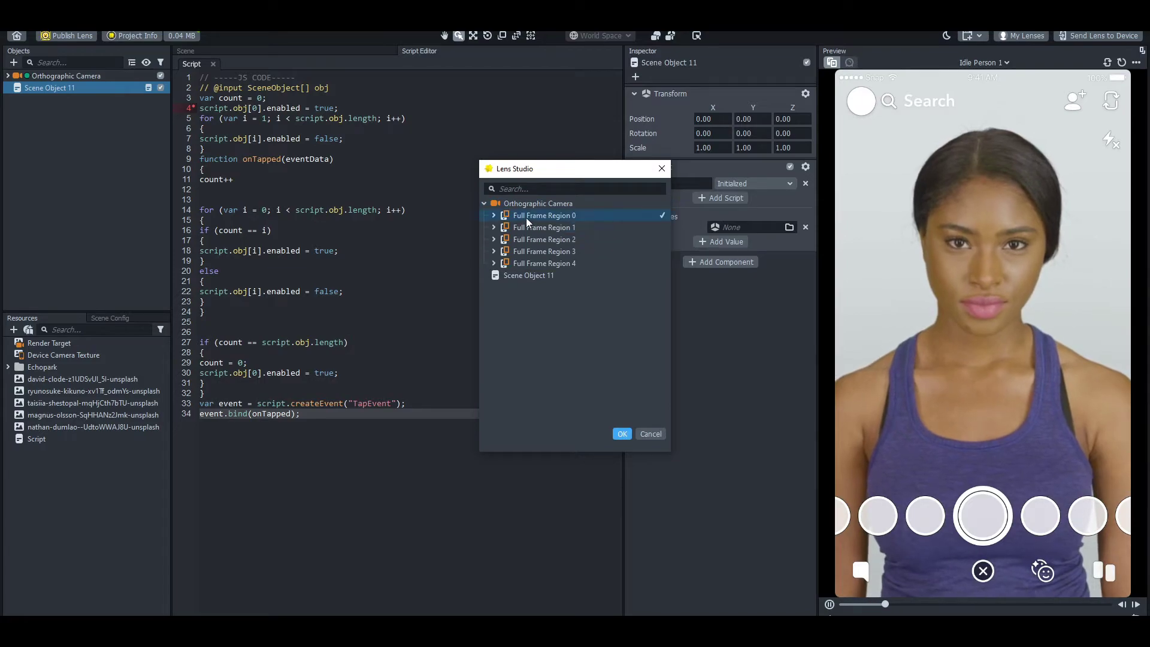
{"action": "left_click", "coordinate": [623, 433]}
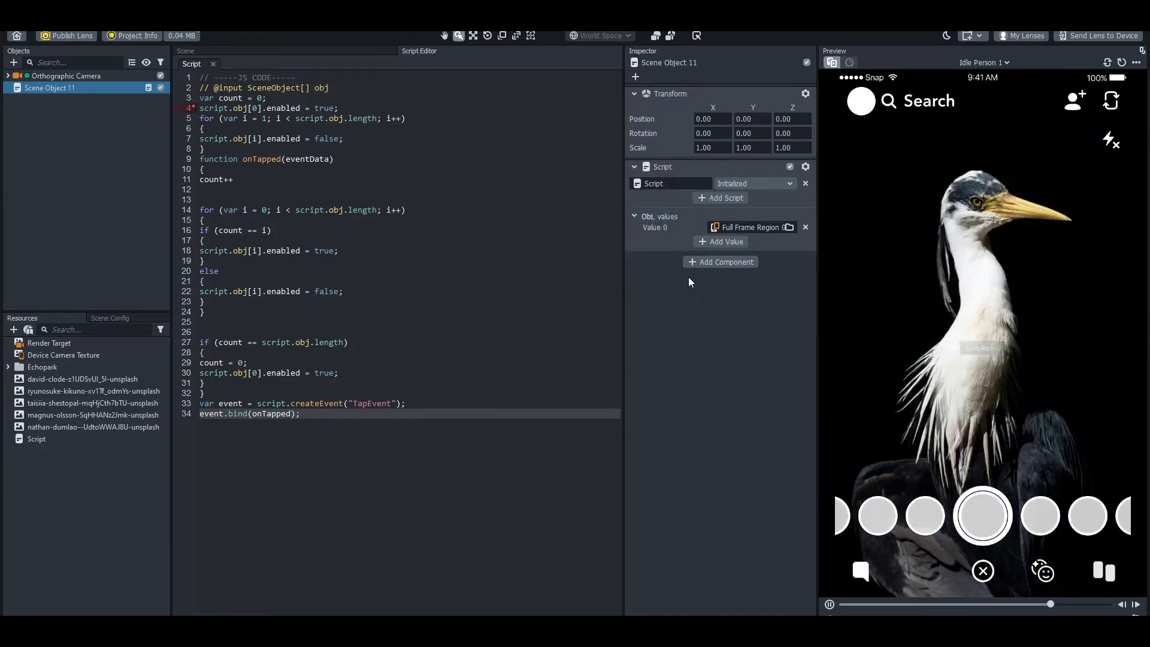
{"action": "left_click", "coordinate": [717, 239]}
{"action": "left_click", "coordinate": [727, 242]}
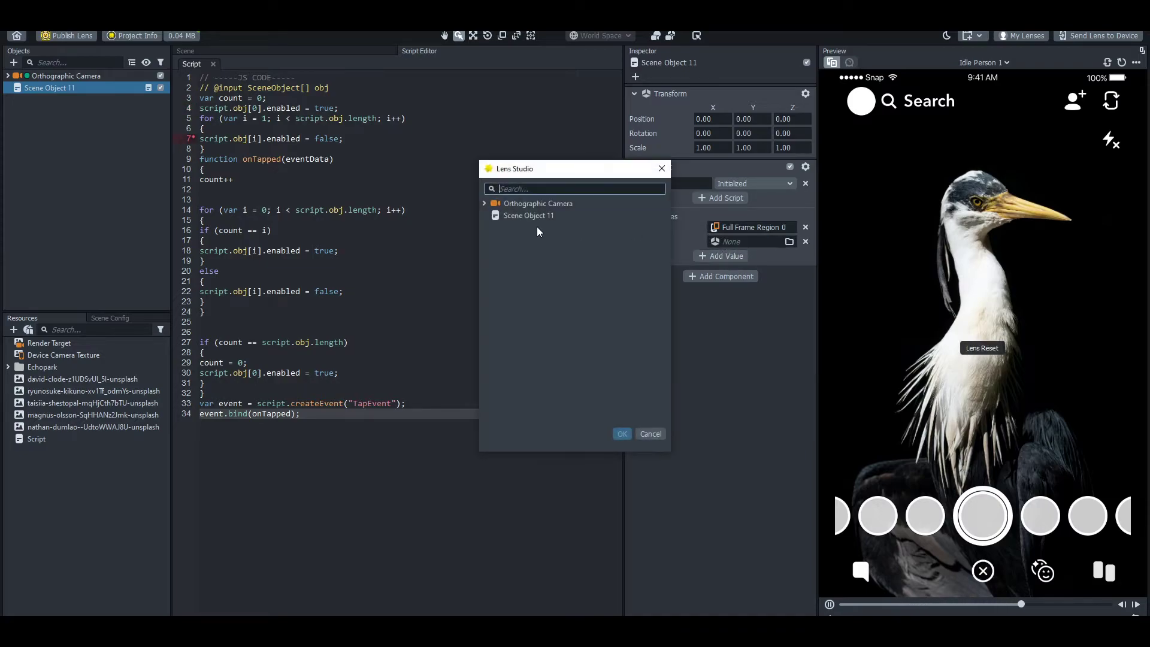
{"action": "left_click", "coordinate": [484, 203]}
{"action": "left_click", "coordinate": [537, 228]}
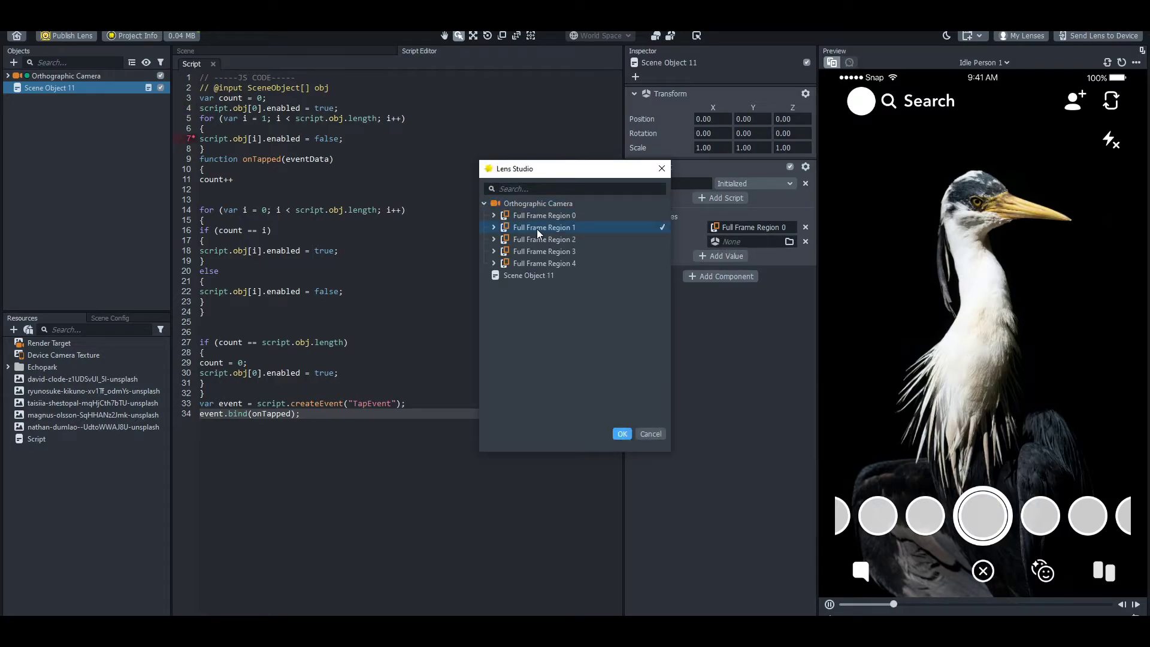
{"action": "left_click", "coordinate": [621, 434]}
Add Obj values 2, 3 and 4, set to Full Frame Regions 2, 3 and 4.
{"action": "left_click", "coordinate": [705, 257]}
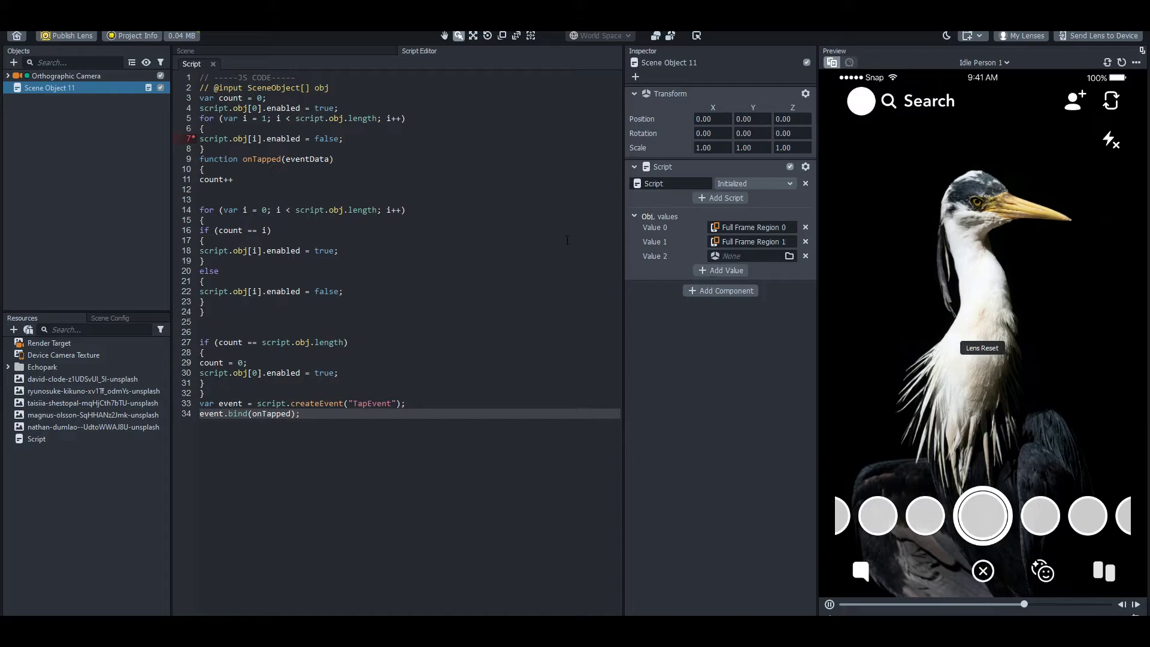
{"action": "left_click", "coordinate": [719, 257]}
{"action": "left_click", "coordinate": [484, 203]}
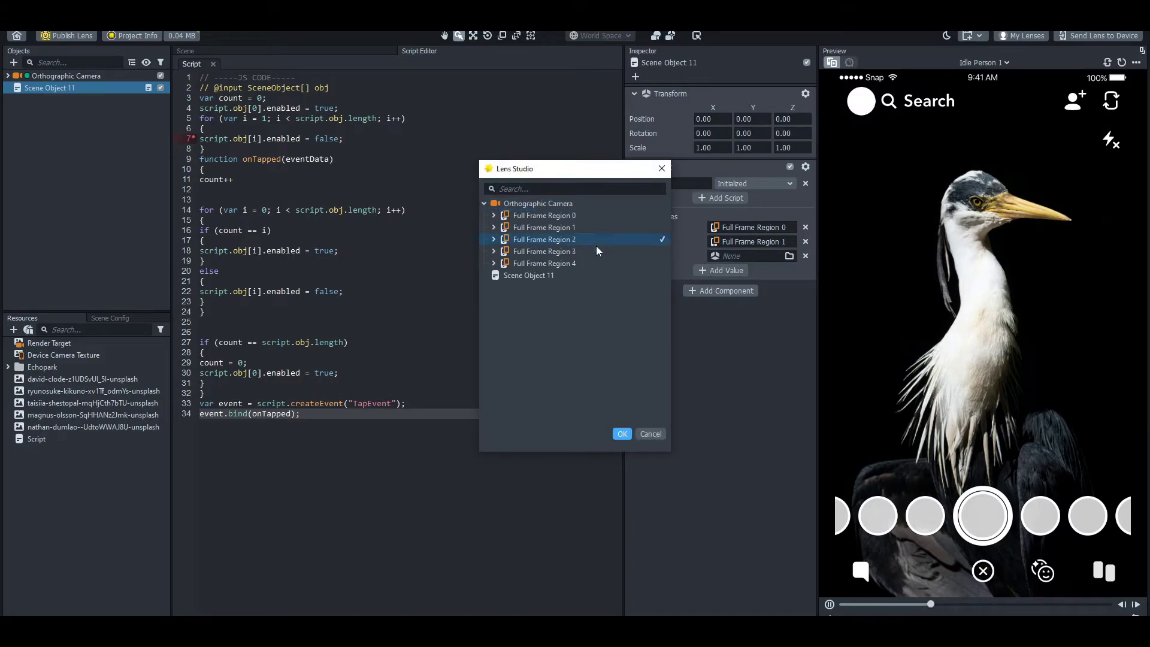
{"action": "double_click", "coordinate": [596, 242]}
{"action": "left_click", "coordinate": [703, 270]}
{"action": "left_click", "coordinate": [718, 270]}
{"action": "left_click", "coordinate": [484, 203]}
{"action": "left_click", "coordinate": [544, 251]}
{"action": "left_click", "coordinate": [621, 433]}
{"action": "left_click", "coordinate": [721, 285]}
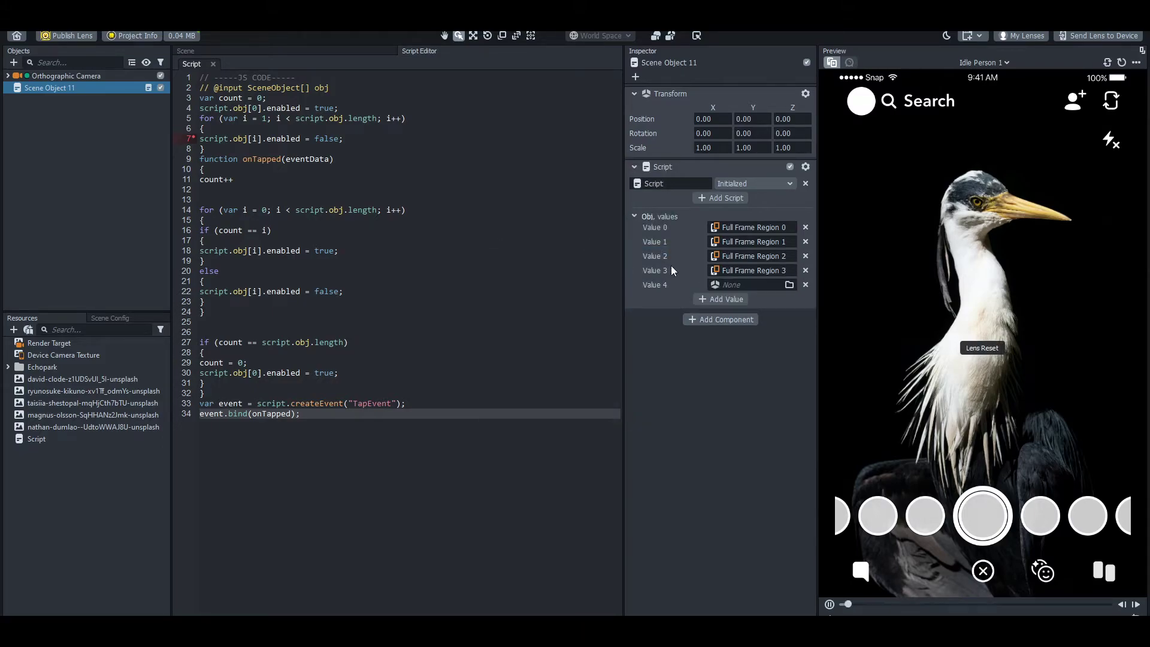
{"action": "left_click", "coordinate": [719, 284]}
{"action": "left_click", "coordinate": [544, 263]}
{"action": "double_click", "coordinate": [556, 265]}
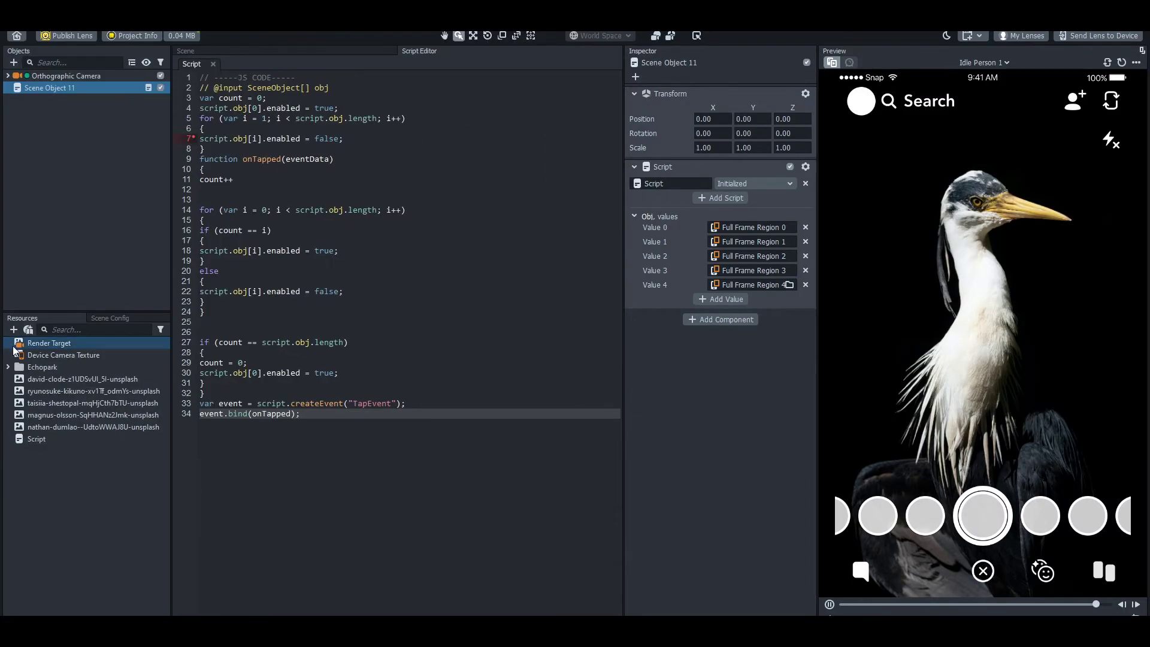
Tap the preview repeatedly to cycle building, stairwell, mountain, heron and bed-sheets backgrounds twice.
{"action": "left_click", "coordinate": [989, 300]}
{"action": "left_click", "coordinate": [988, 299]}
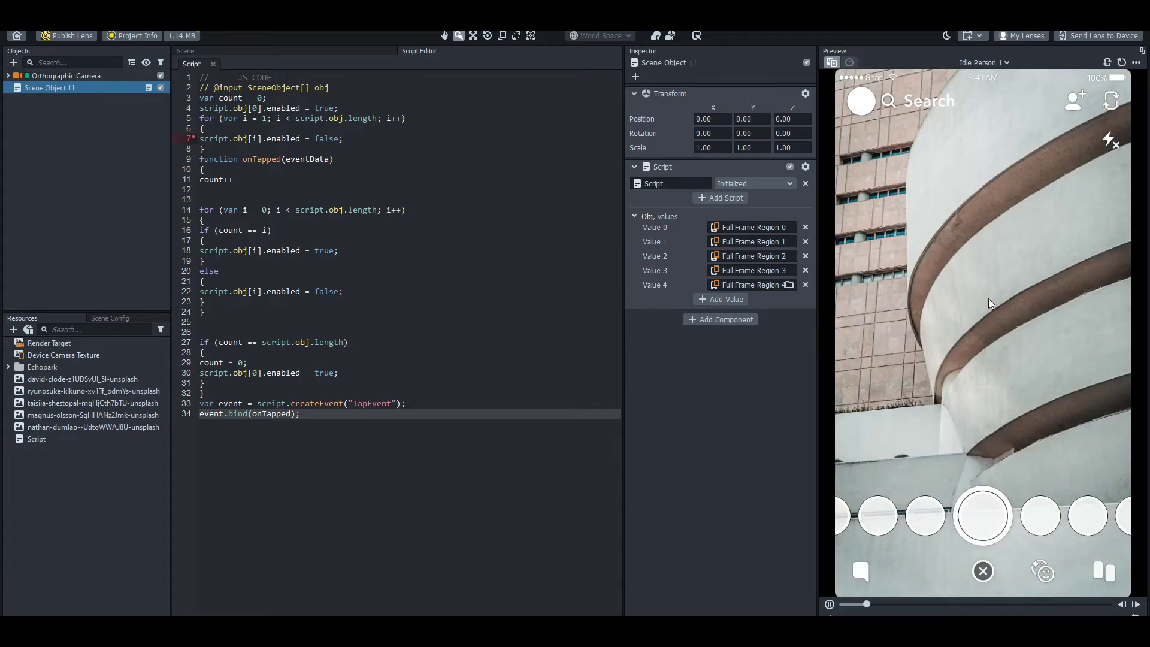
{"action": "left_click", "coordinate": [989, 299]}
{"action": "left_click", "coordinate": [994, 318]}
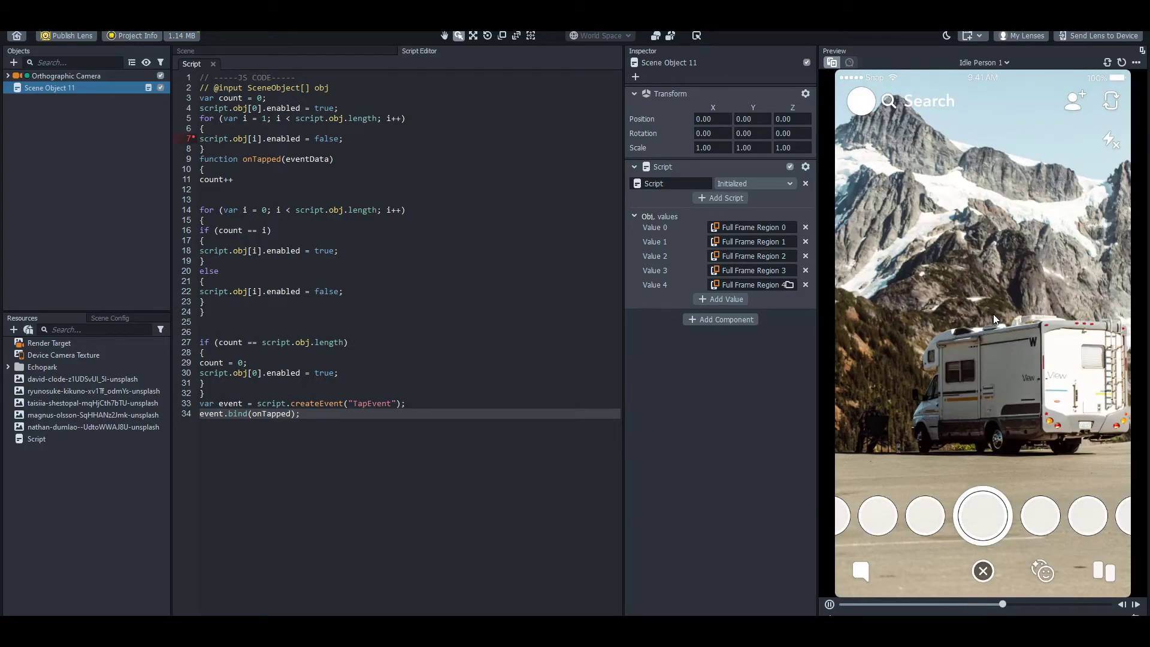
{"action": "left_click", "coordinate": [993, 318]}
{"action": "left_click", "coordinate": [994, 318]}
{"action": "left_click", "coordinate": [993, 318]}
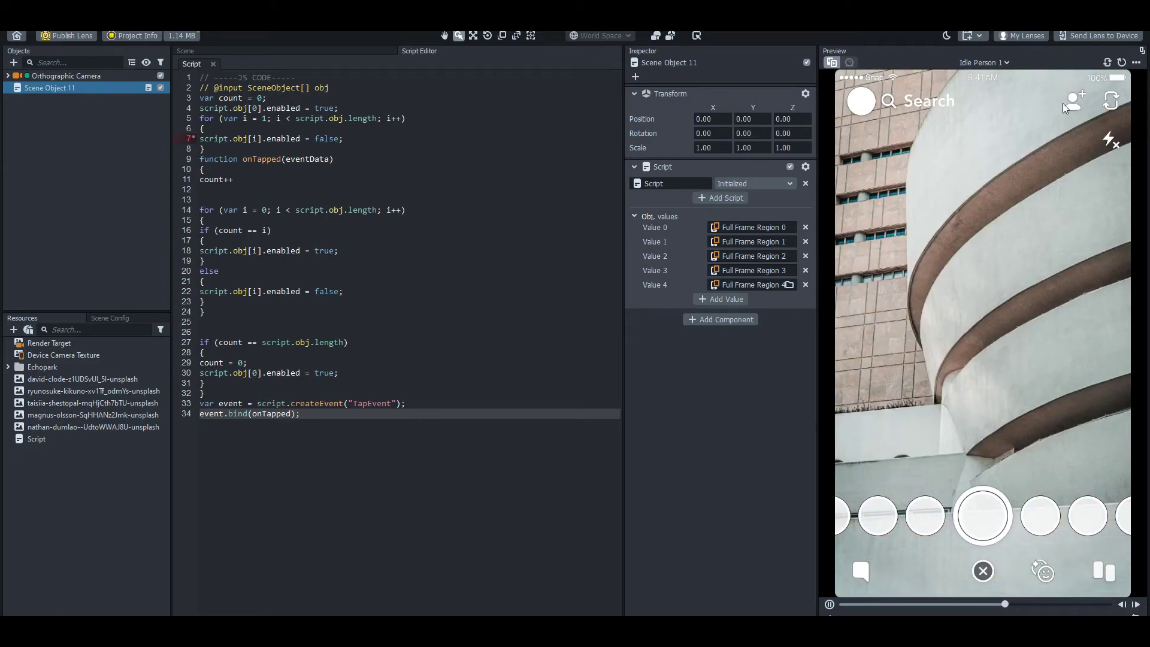
{"action": "left_click", "coordinate": [1015, 318]}
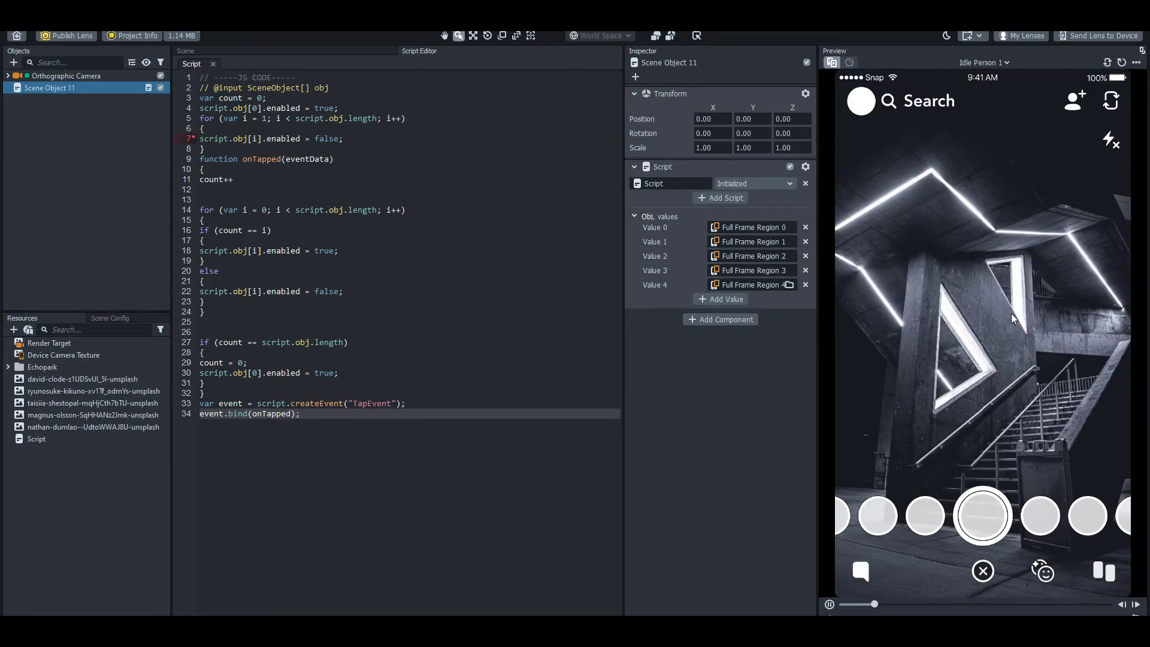
{"action": "left_click", "coordinate": [1001, 311]}
{"action": "left_click", "coordinate": [1000, 310]}
{"action": "left_click", "coordinate": [986, 324]}
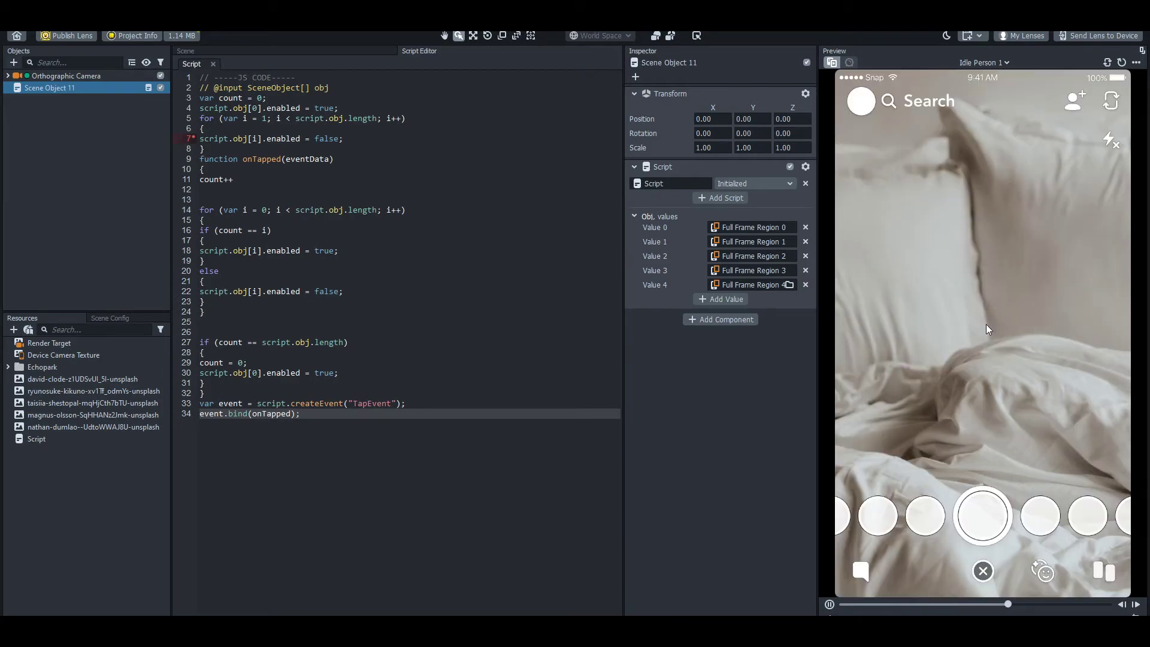
{"action": "mouse_move", "coordinate": [14, 88]}
{"action": "left_mouse_down"}
{"action": "mouse_move", "coordinate": [12, 76]}
{"action": "mouse_move", "coordinate": [27, 89]}
{"action": "left_mouse_up"}
Set Screen Image 0's blend mode to Linear Light, then return it to Normal.
{"action": "left_click", "coordinate": [27, 89]}
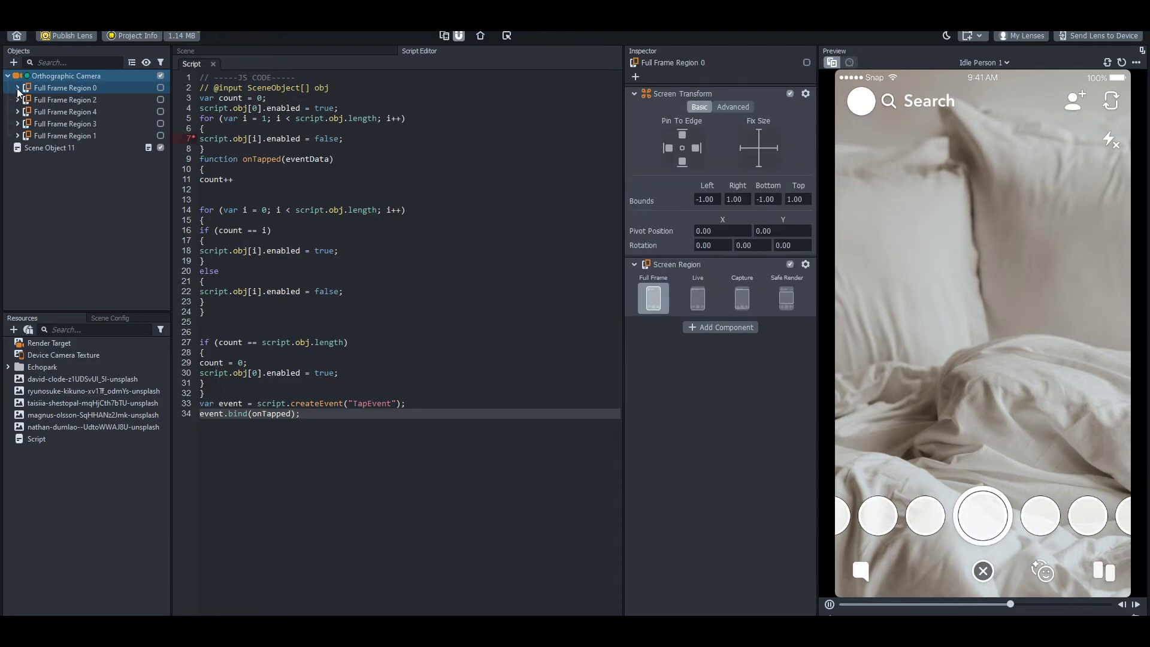
{"action": "left_click", "coordinate": [18, 88]}
{"action": "left_click", "coordinate": [67, 99]}
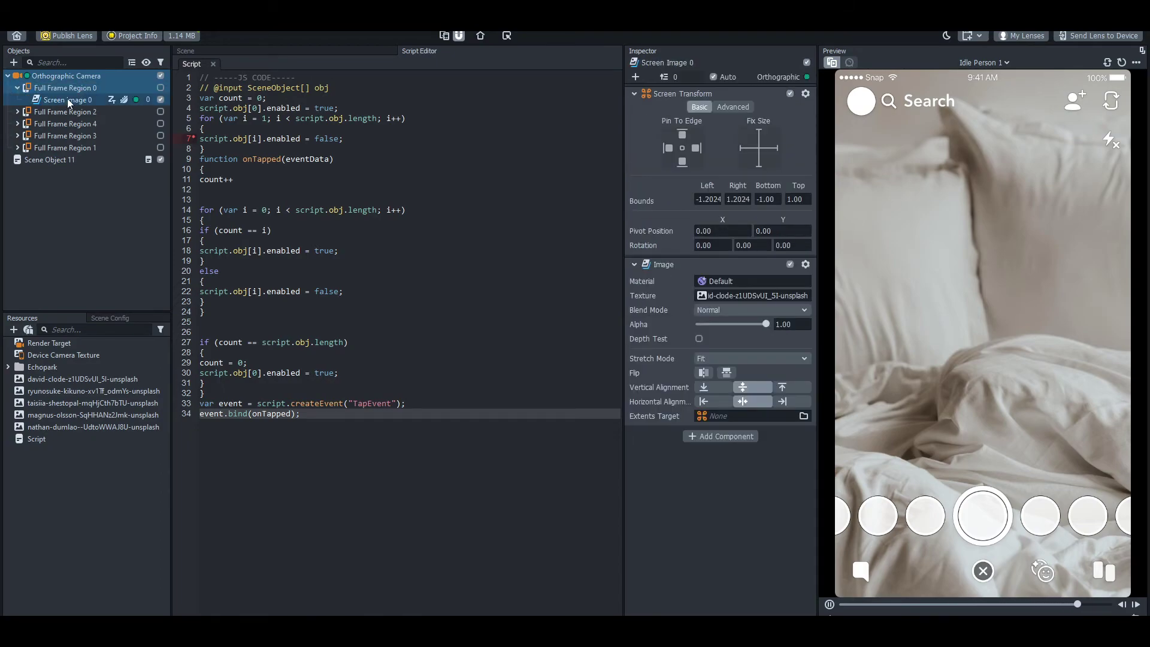
{"action": "left_click", "coordinate": [714, 311]}
{"action": "left_click", "coordinate": [721, 283]}
{"action": "left_click", "coordinate": [723, 311]}
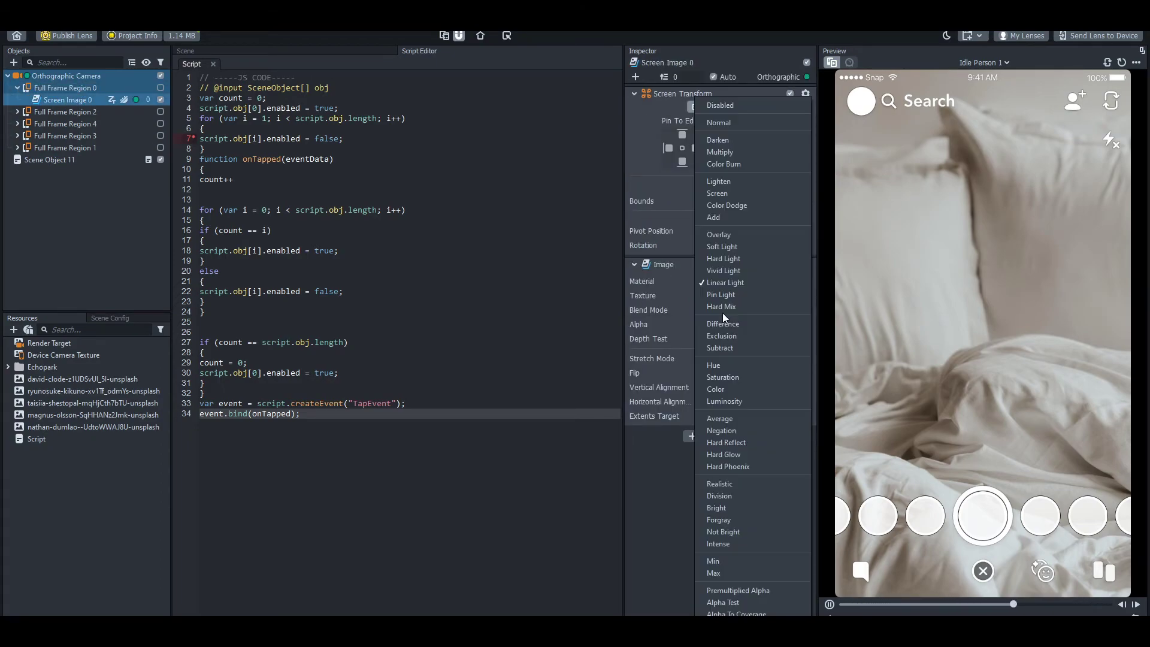
{"action": "left_click", "coordinate": [718, 122]}
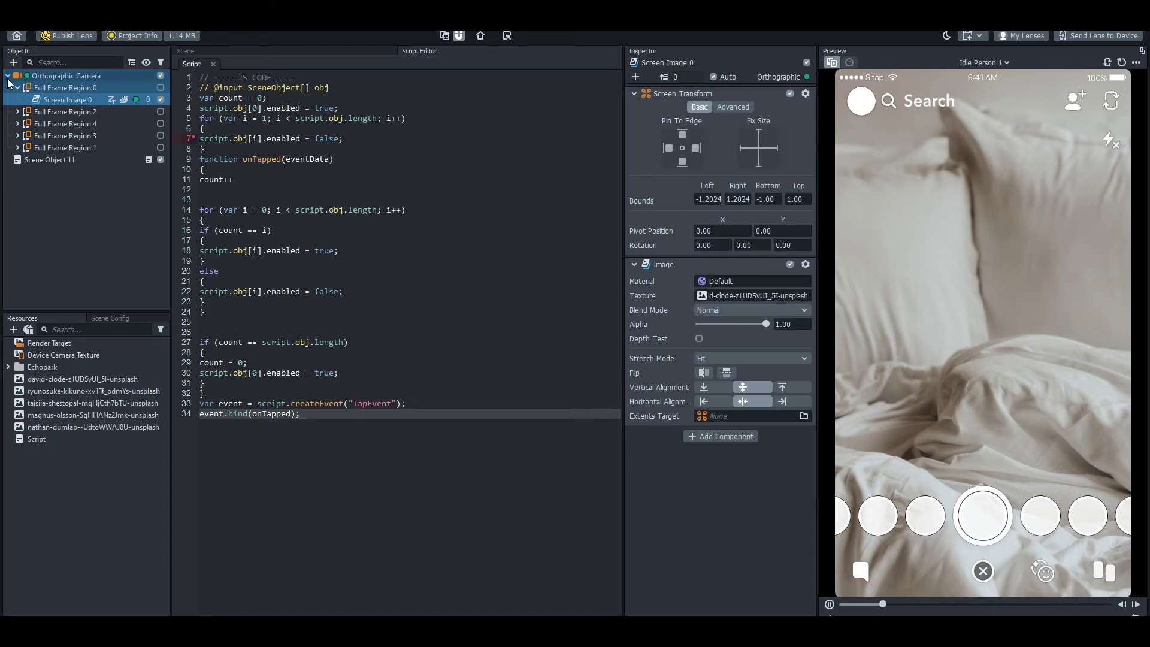
Select Full Frame Region 2, then reselect Region 0's Screen Image 0 to inspect it.
{"action": "left_click", "coordinate": [17, 88]}
{"action": "left_click", "coordinate": [72, 88]}
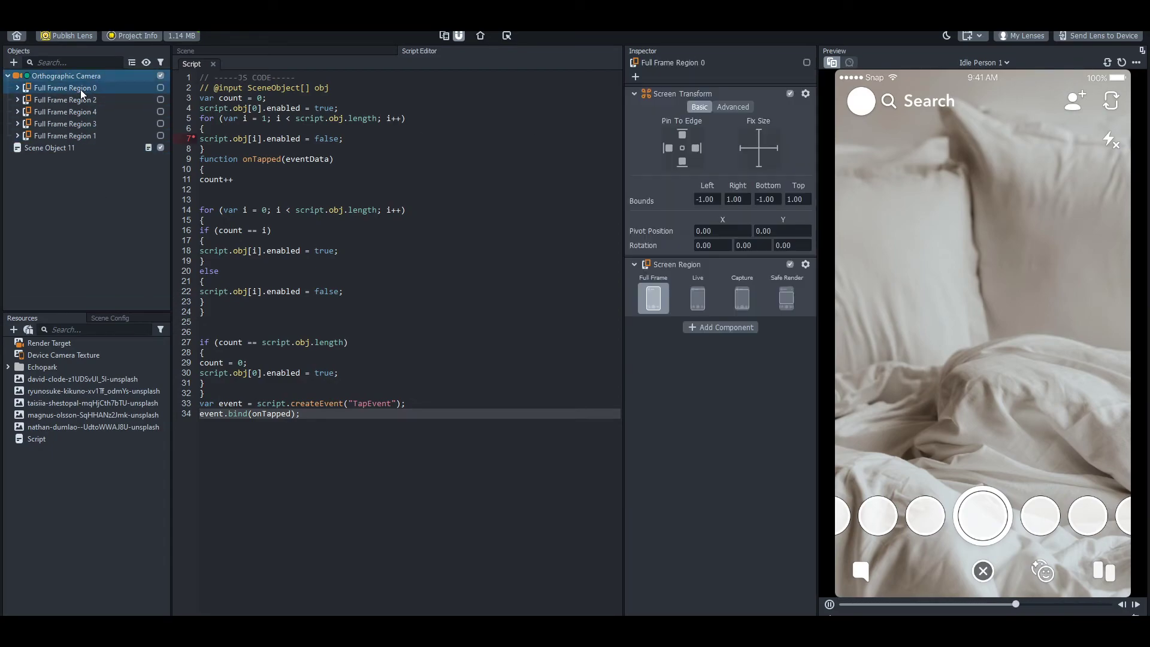
{"action": "left_click", "coordinate": [81, 100], "text": "shift"}
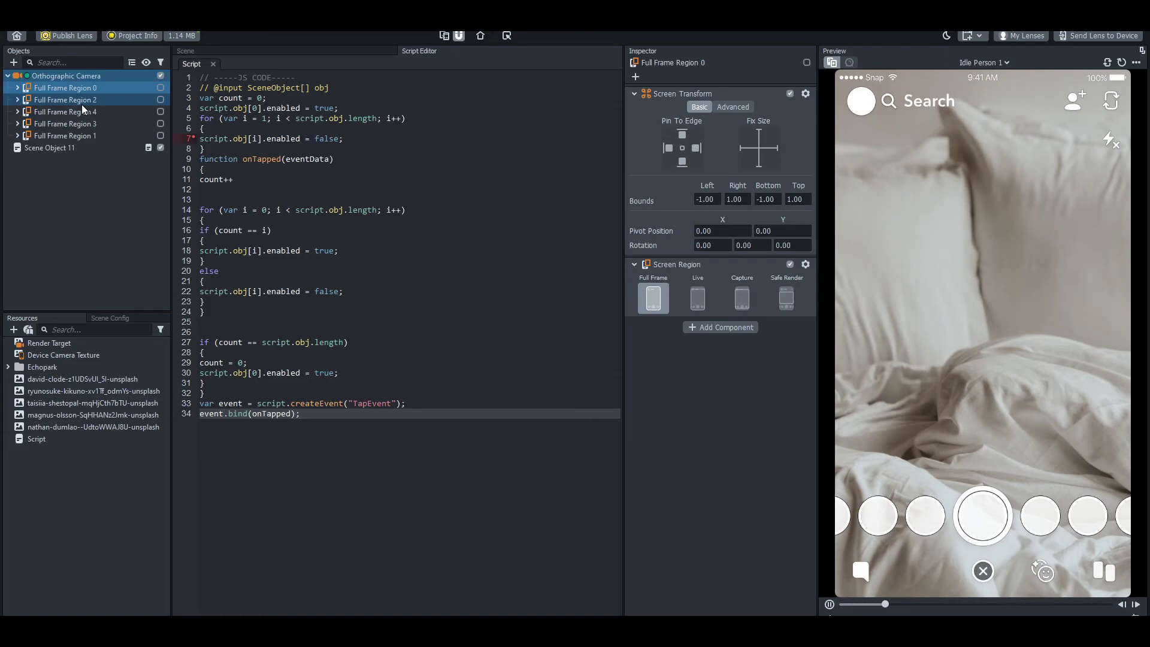
{"action": "left_click", "coordinate": [81, 104]}
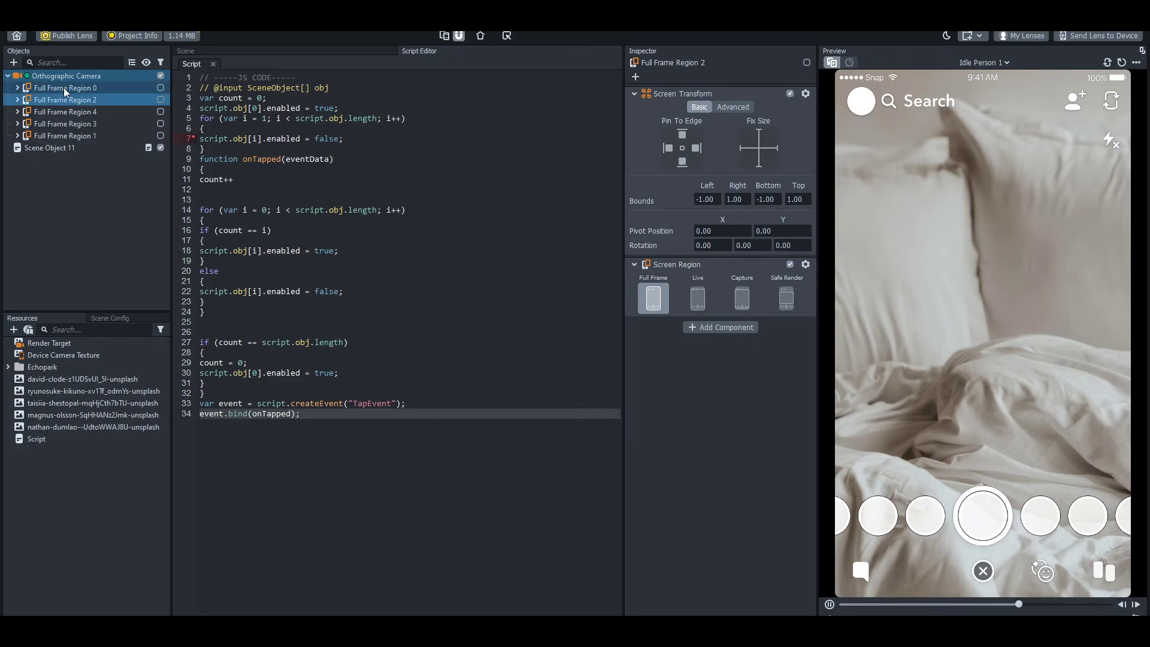
{"action": "left_click", "coordinate": [17, 87]}
{"action": "left_click", "coordinate": [49, 99]}
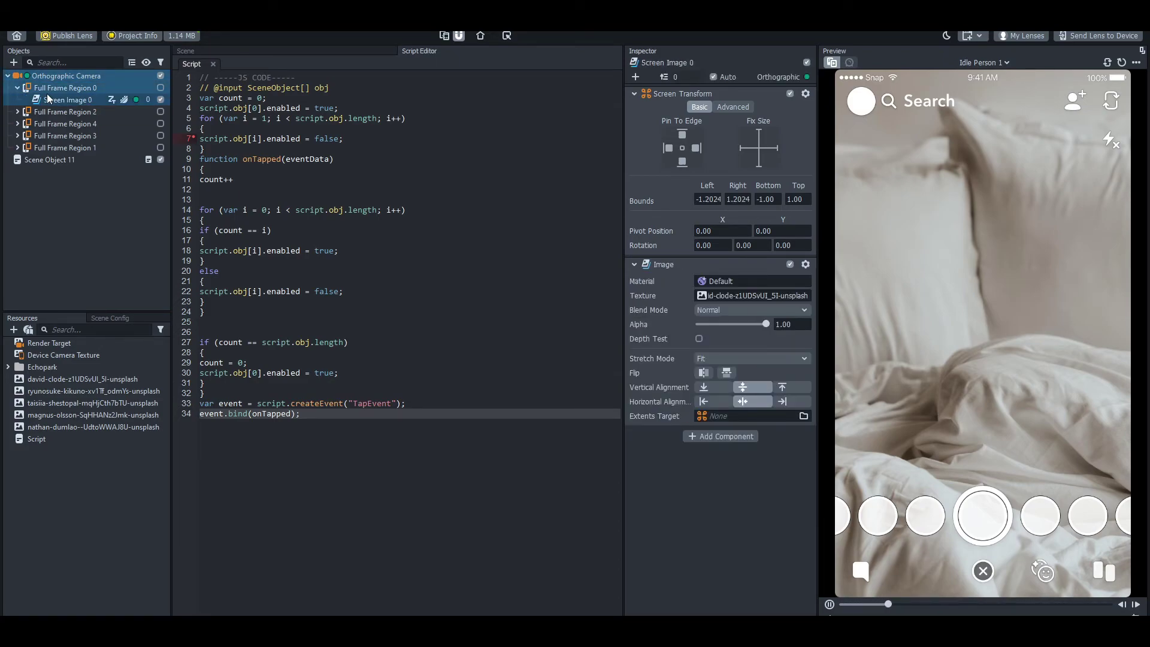